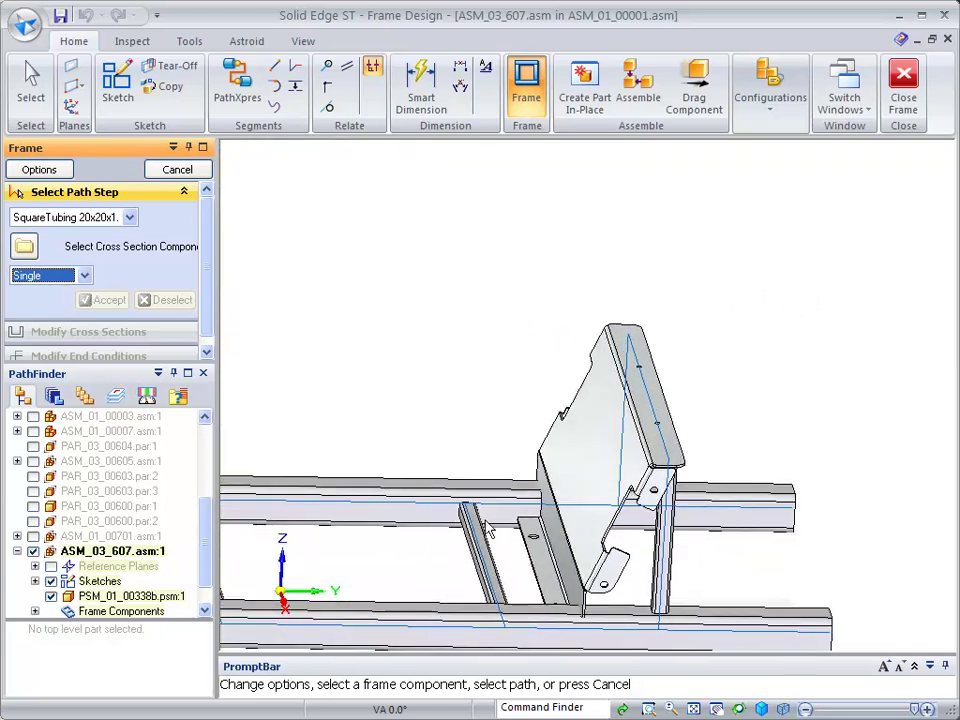
Step: Exit the Frame command and hide all sketches and all frame paths in the assembly
middle_drag(490, 537, 476, 318)
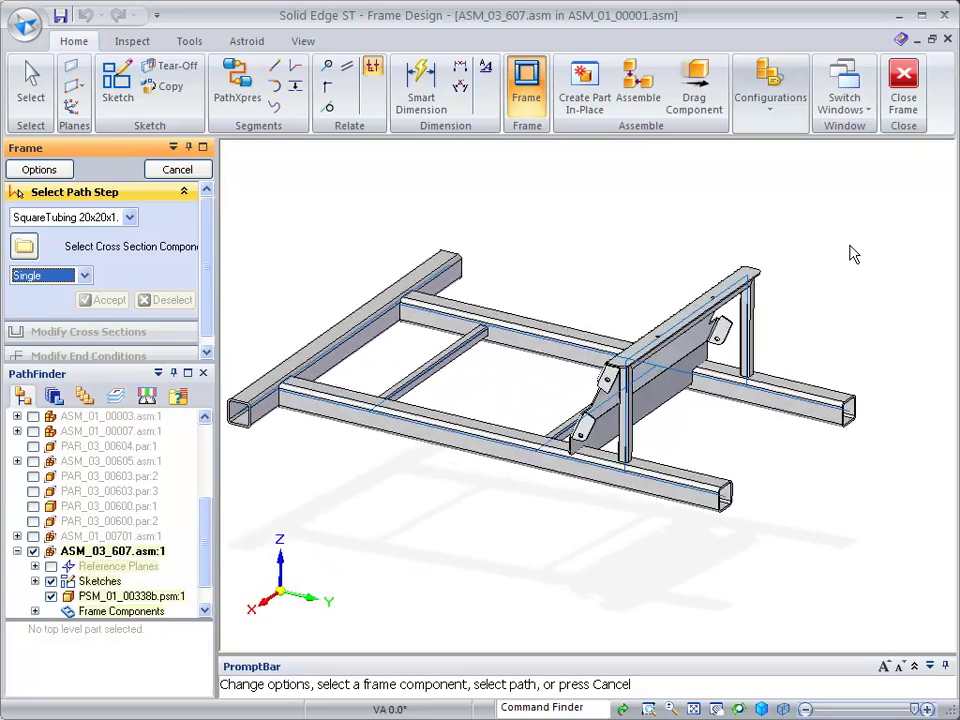
click(33, 82)
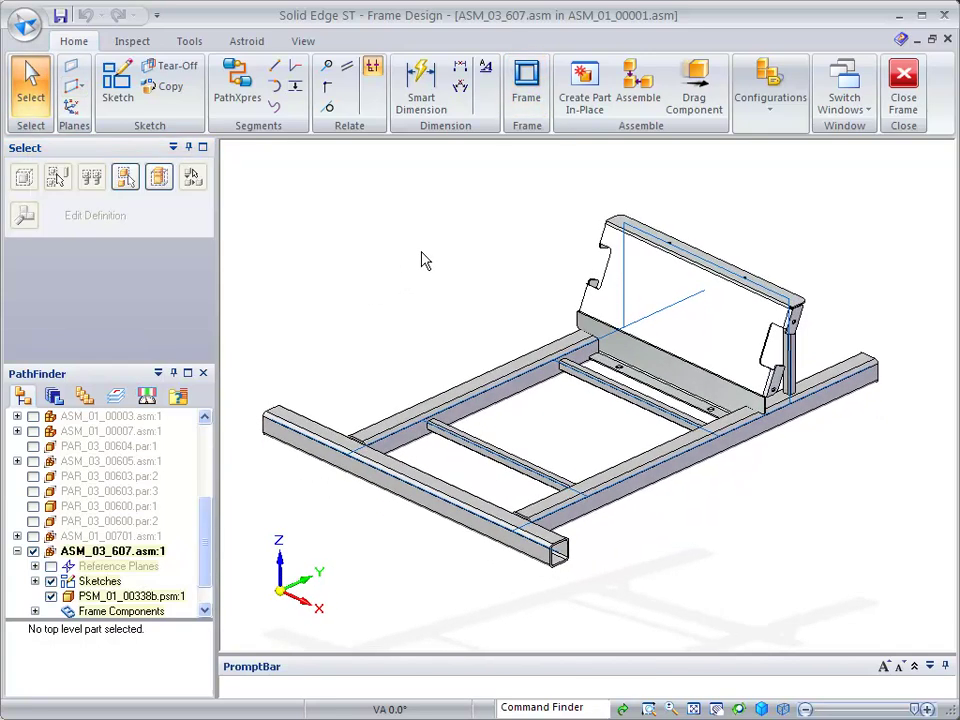
right_click(413, 243)
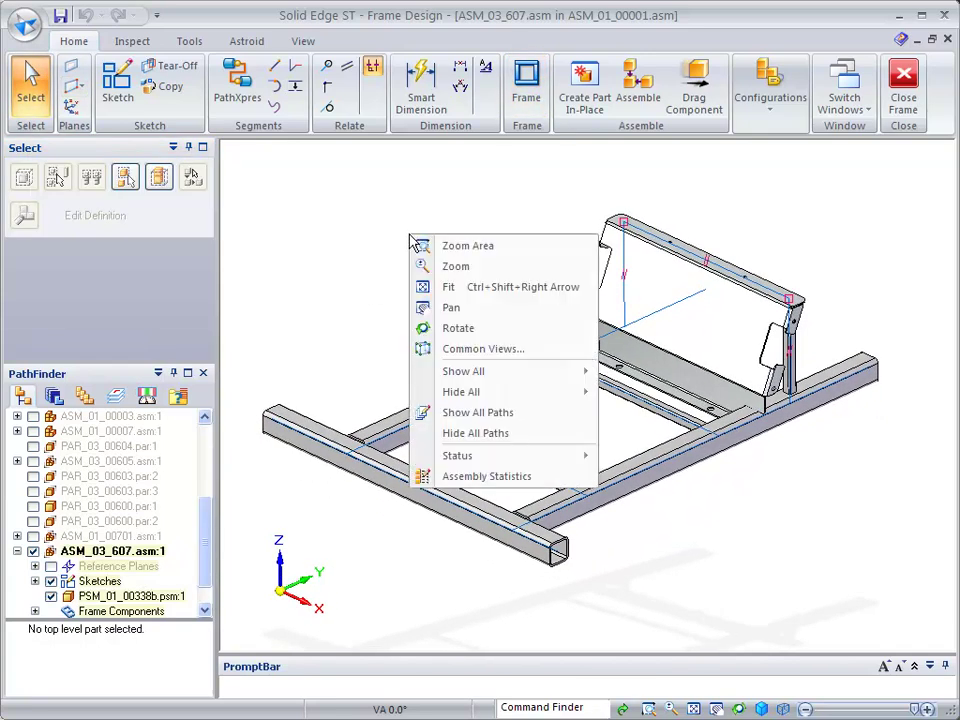
mouse_move(585, 392)
click(679, 394)
right_click(367, 199)
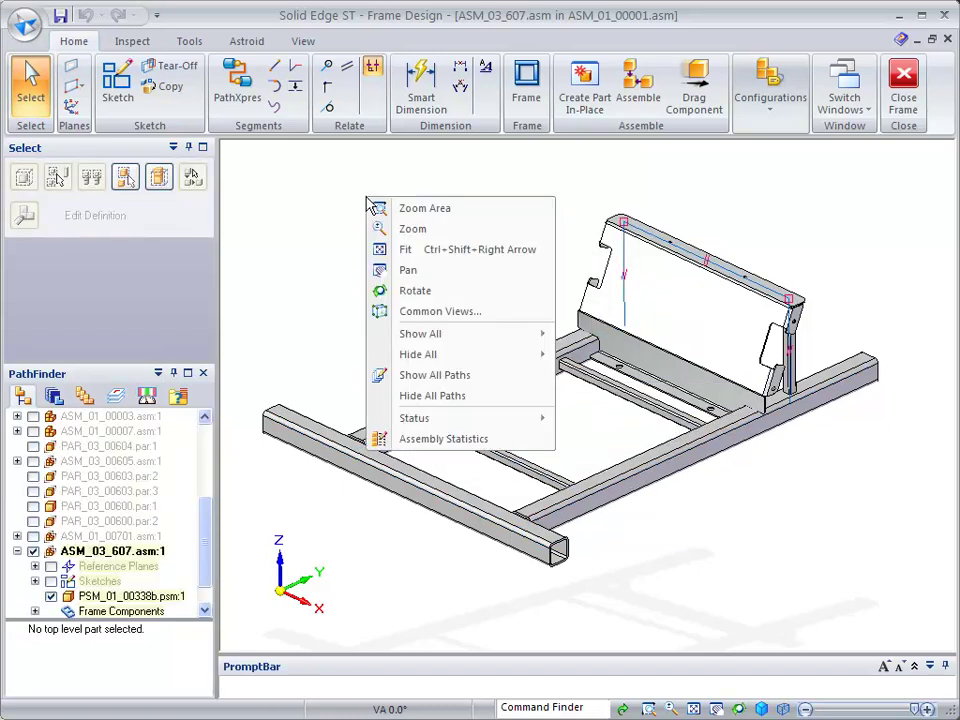
click(478, 398)
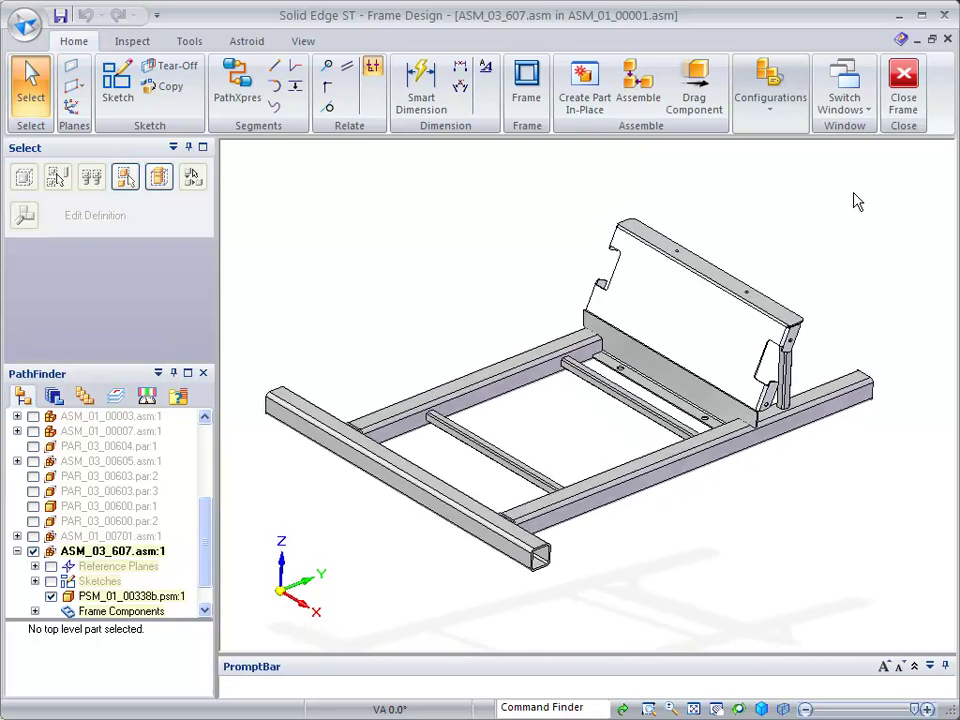
Step: Close the Frame Design environment and hide the sheet metal part PSM_01_00338b.psm:1
click(903, 80)
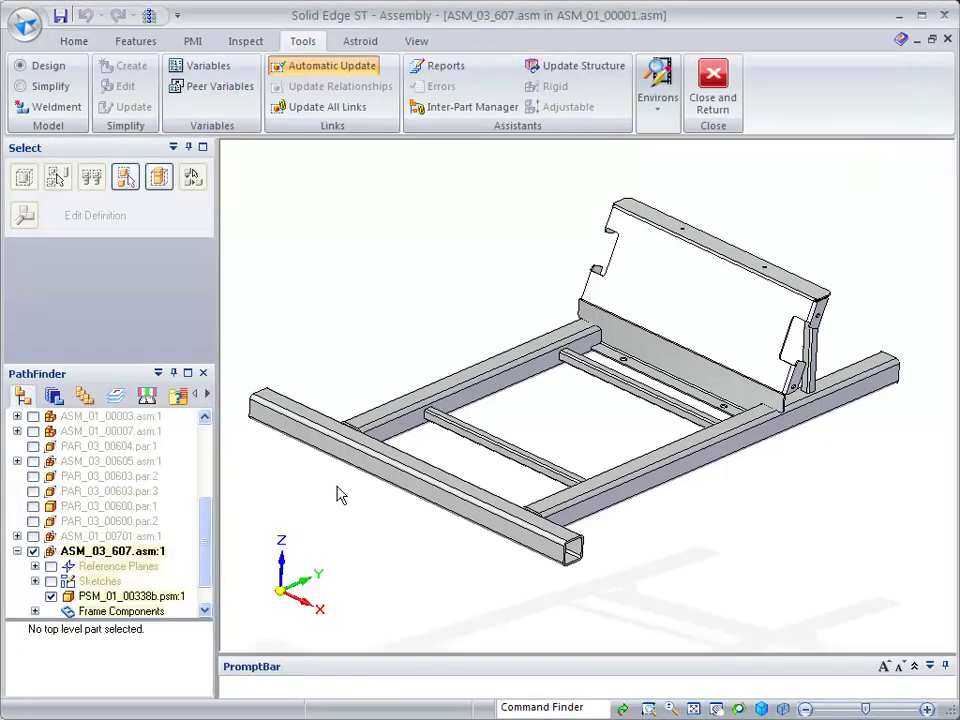
scroll(160, 520, down, 1)
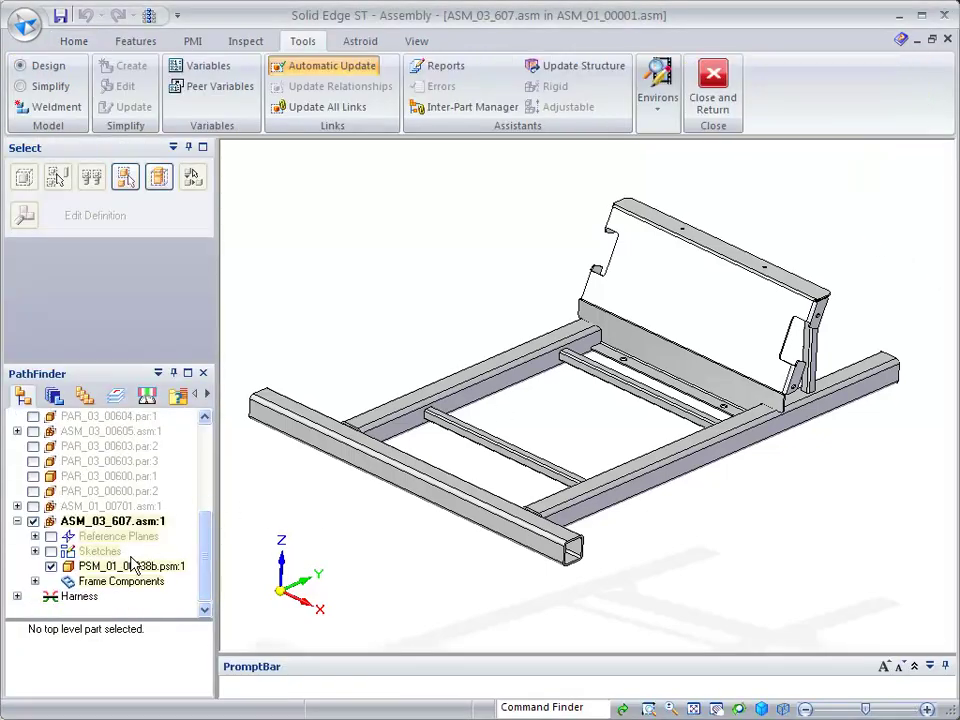
click(51, 567)
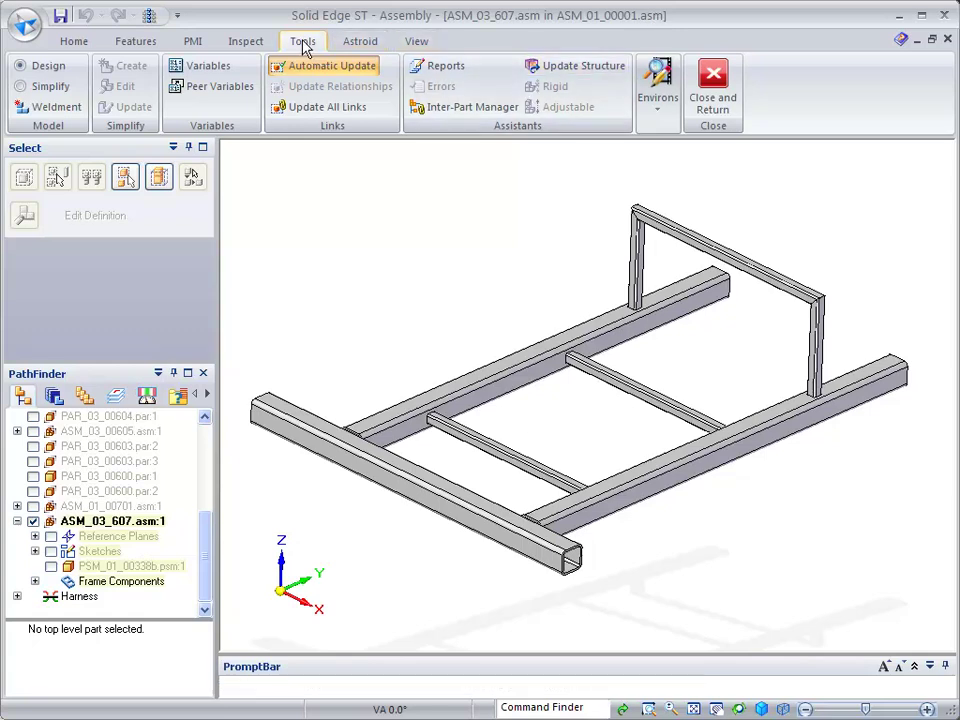
Step: Mark the ASM_03_607 assembly as a weldment, keeping the Weld Bead and Construction Default styles
click(57, 108)
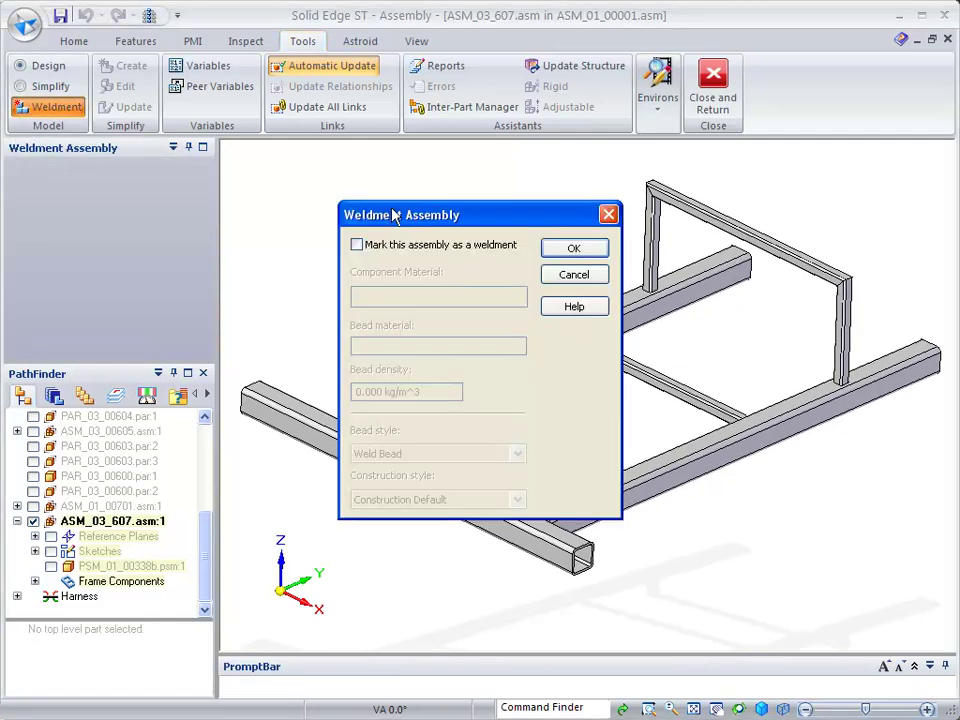
click(357, 245)
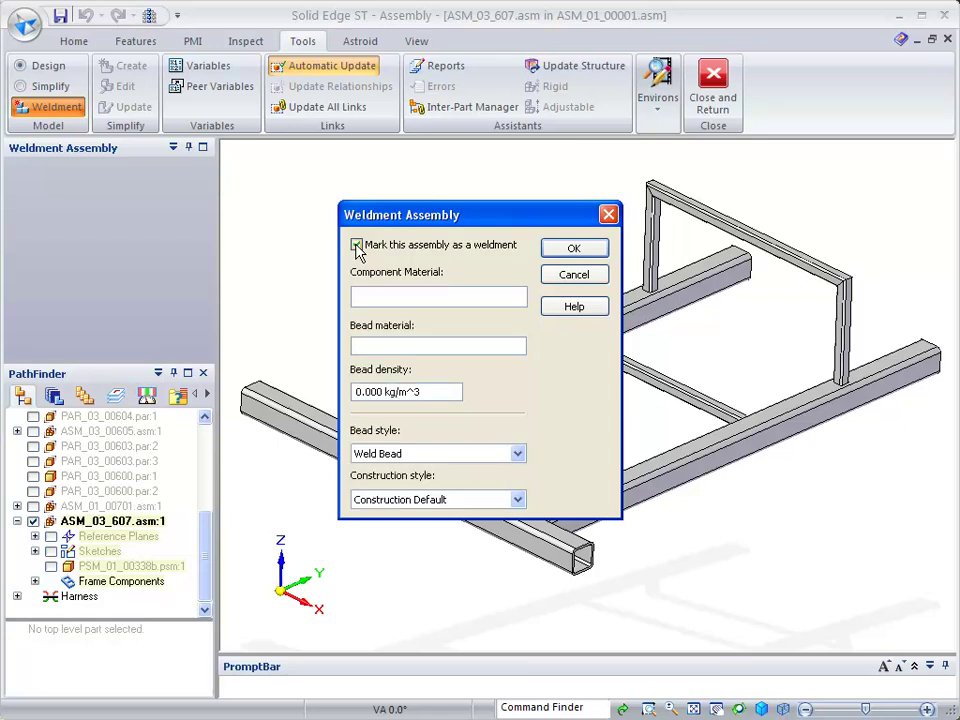
click(572, 250)
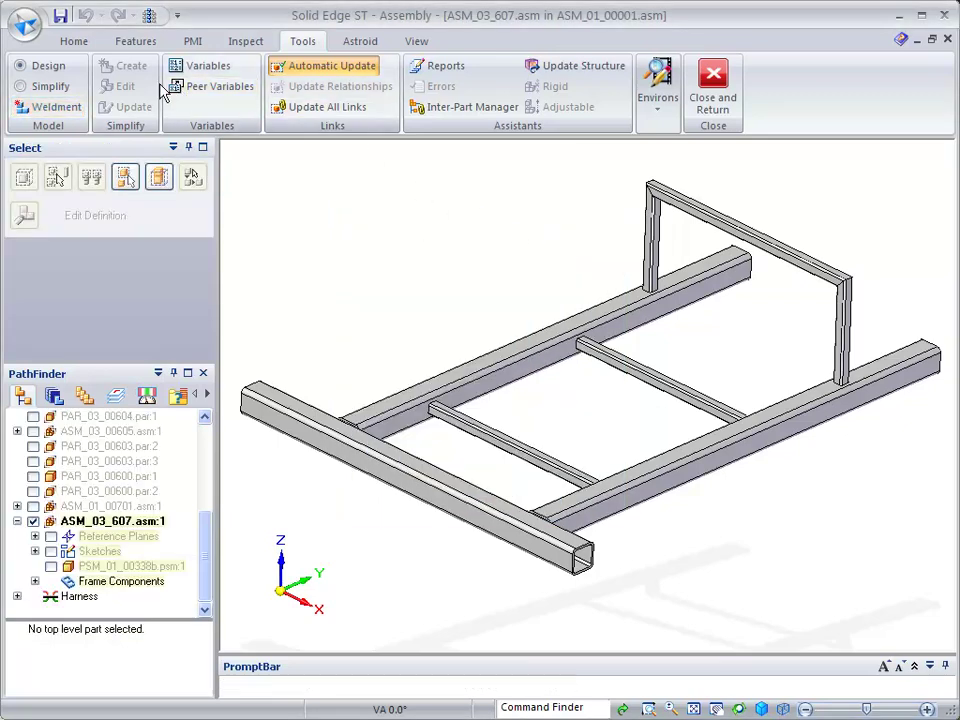
Step: Start a fillet weld and accept its options with equal setbacks, 5.00 mm base thickness and ANSI (mm) dimension style
click(137, 45)
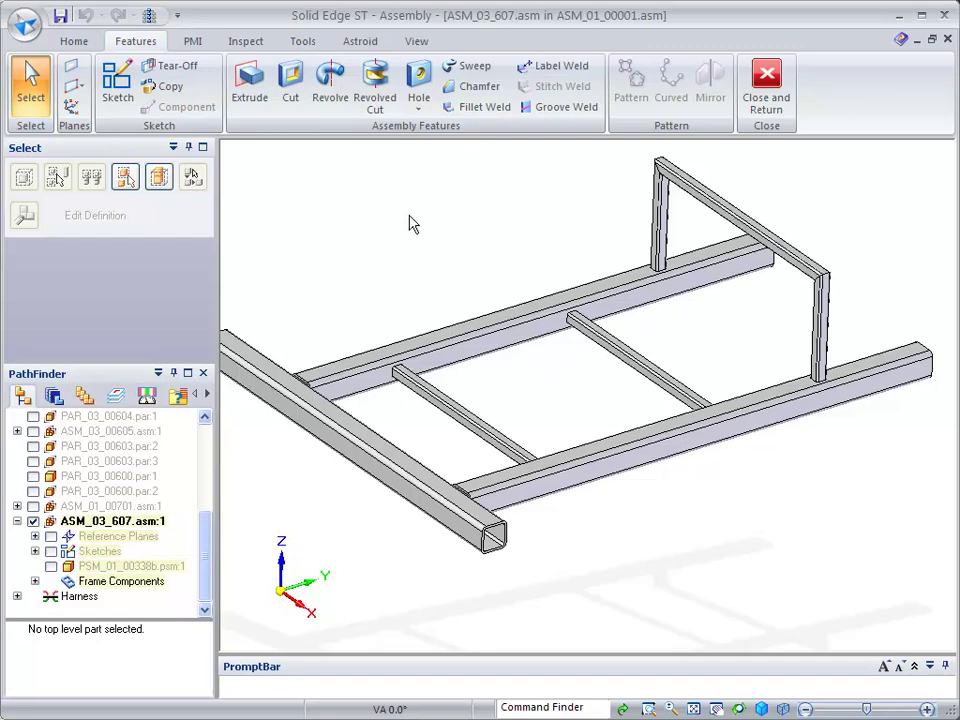
click(478, 108)
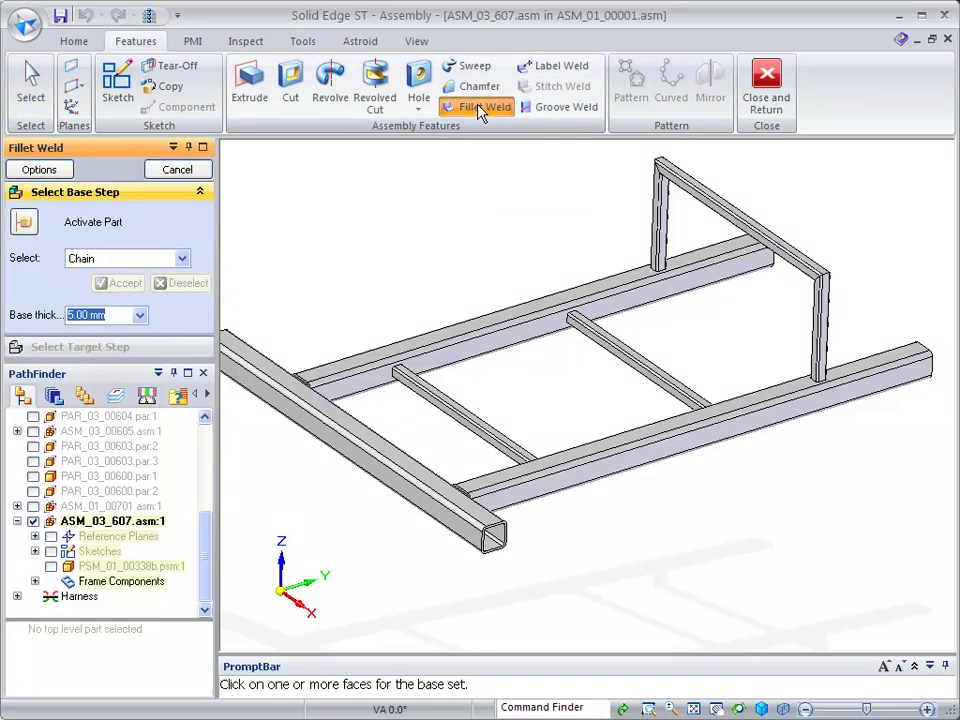
click(44, 171)
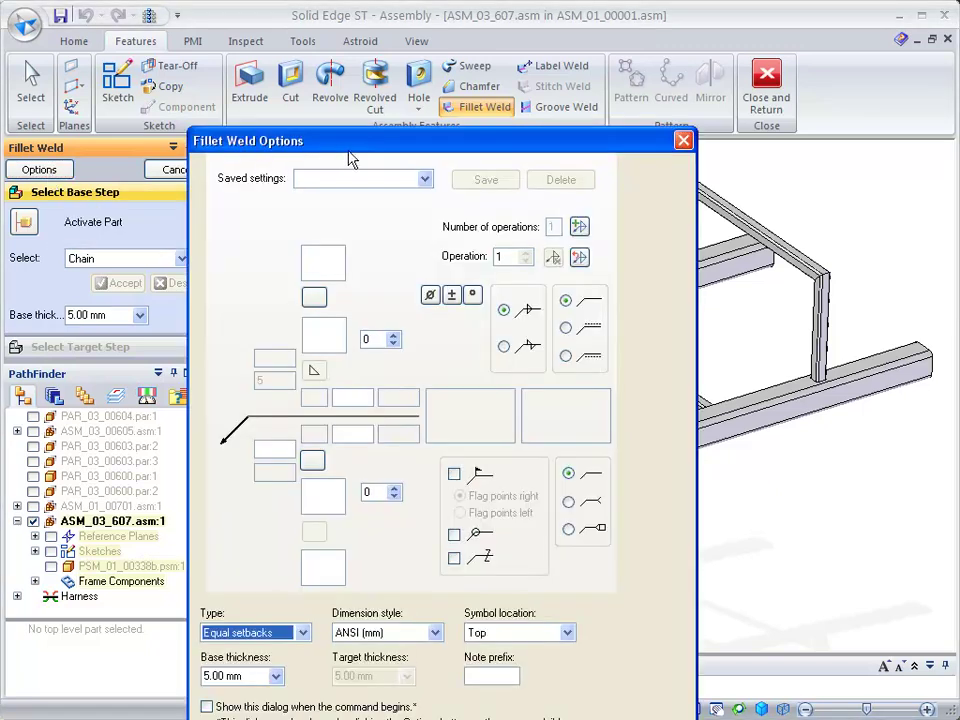
drag(357, 152, 358, 50)
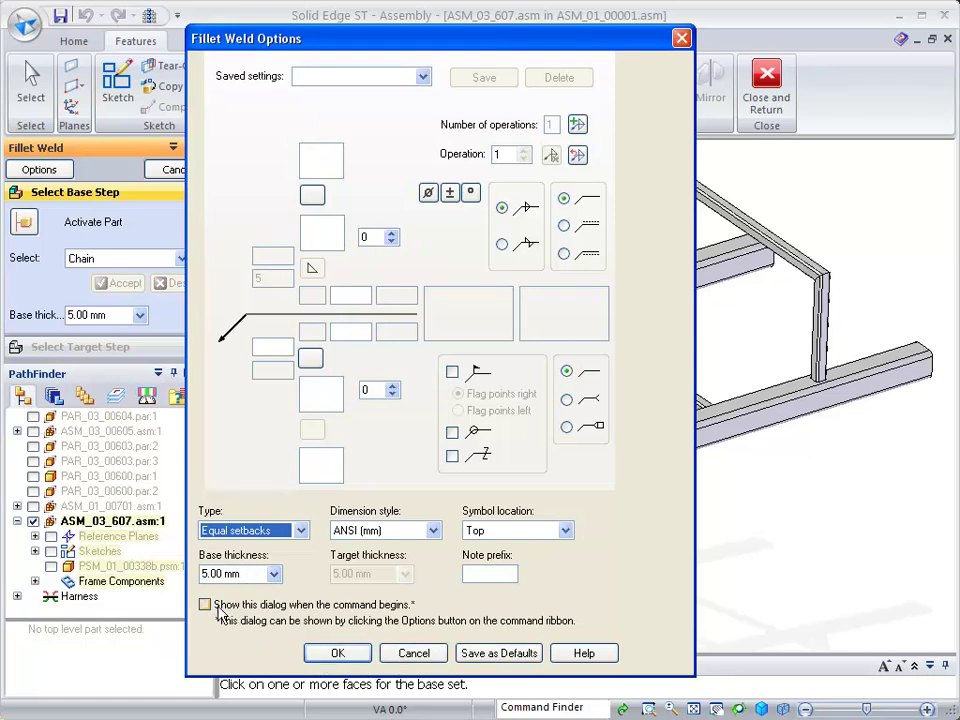
click(336, 655)
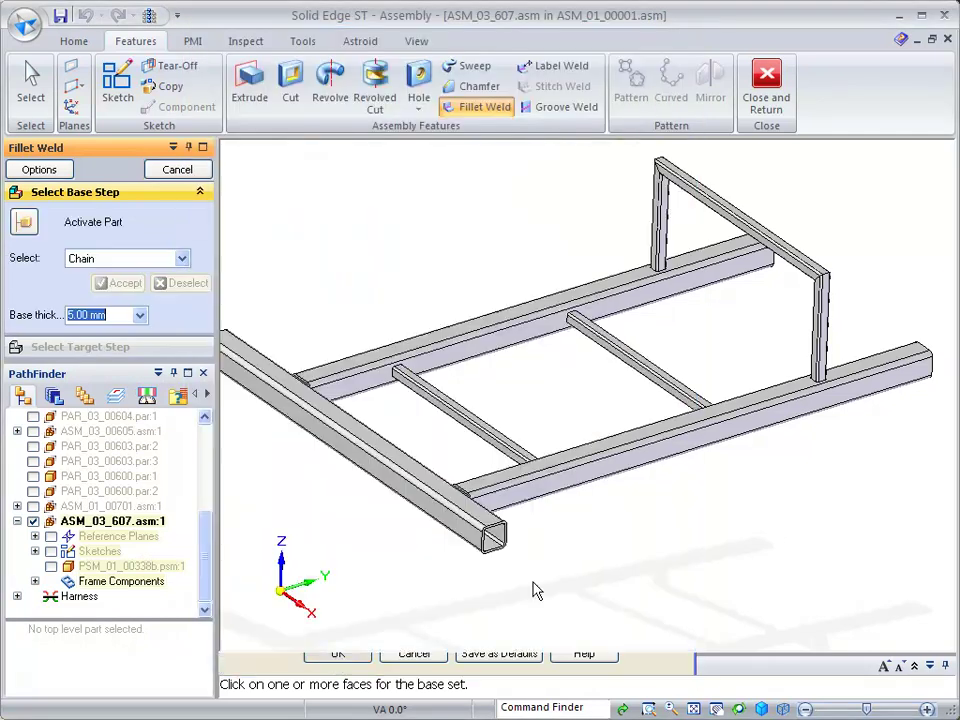
Step: Set the face chains of the two thin cross members and the two uprights as the fillet weld's base faces
click(490, 438)
click(615, 350)
click(665, 220)
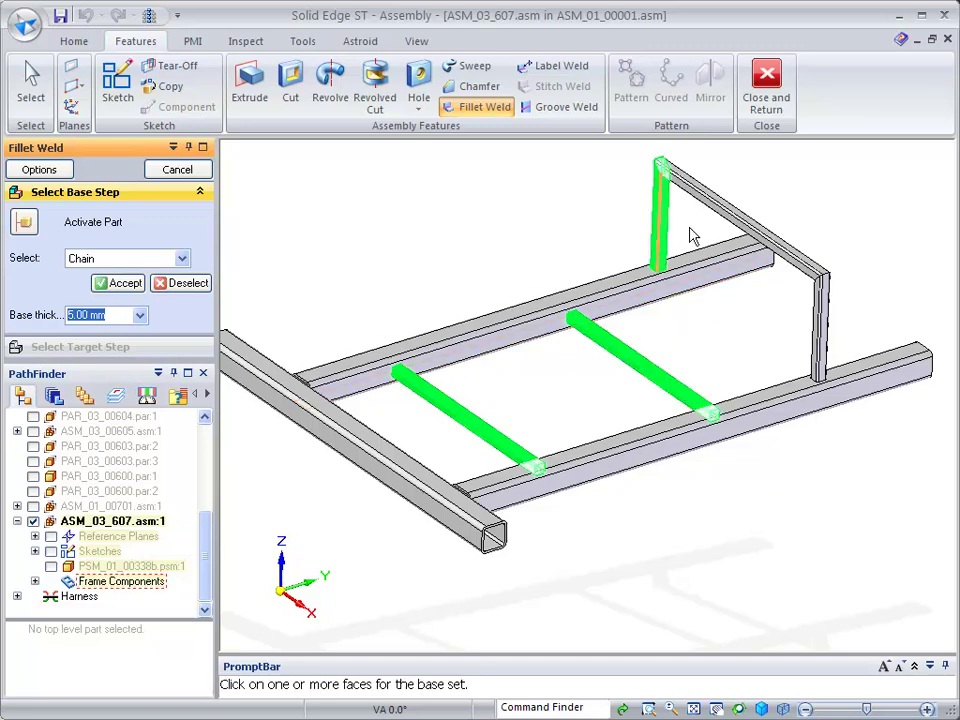
click(826, 326)
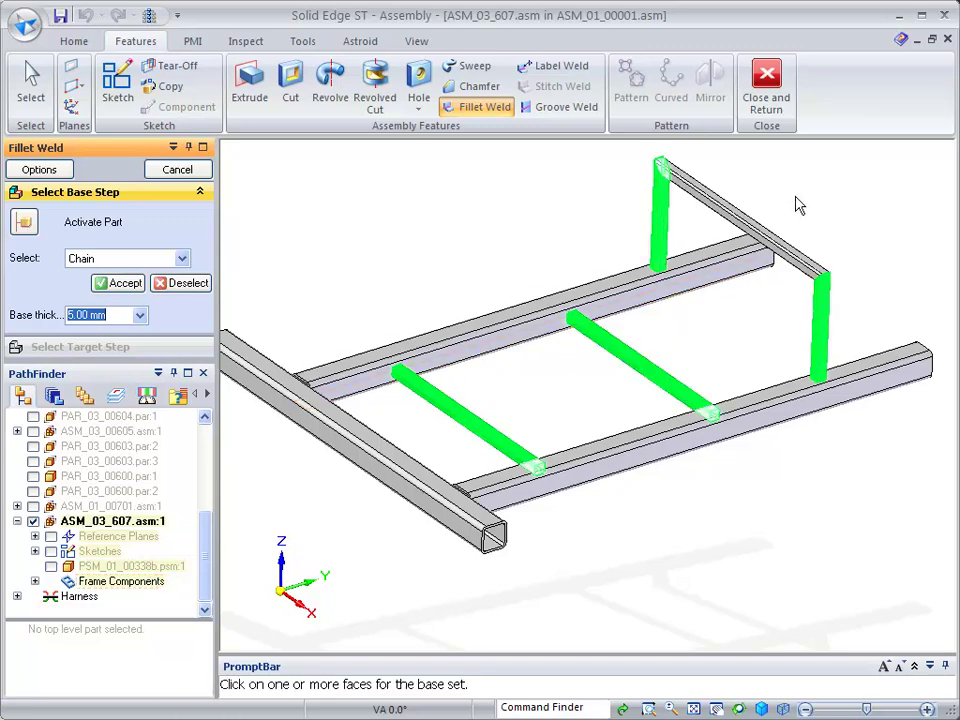
right_click(394, 215)
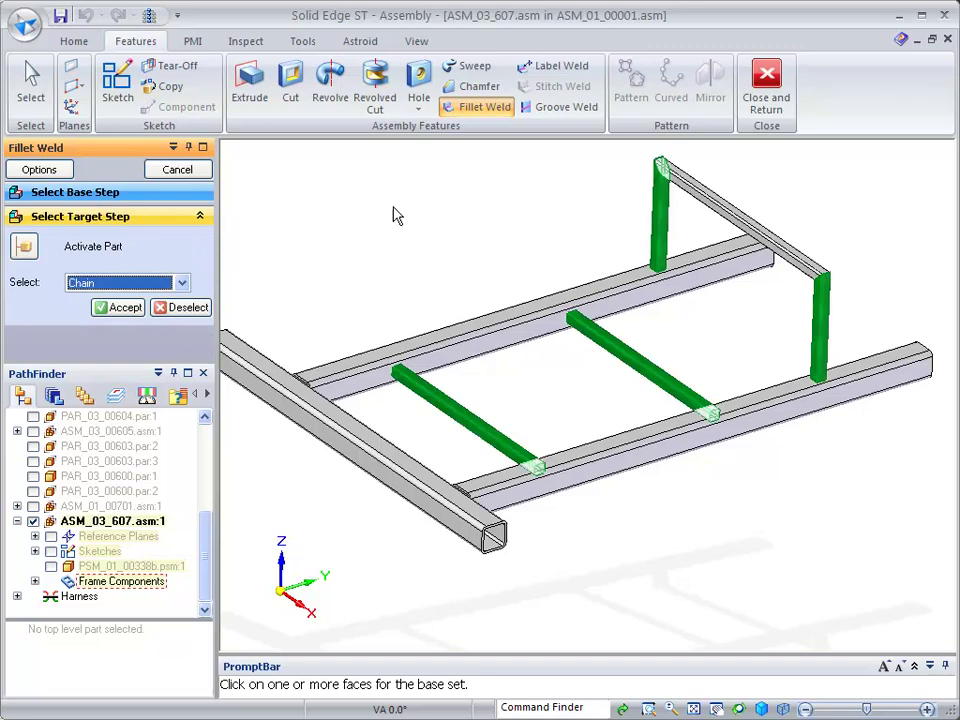
Step: Set the face chains of the two long side rails as target faces and generate the fillet weld
click(476, 336)
click(624, 456)
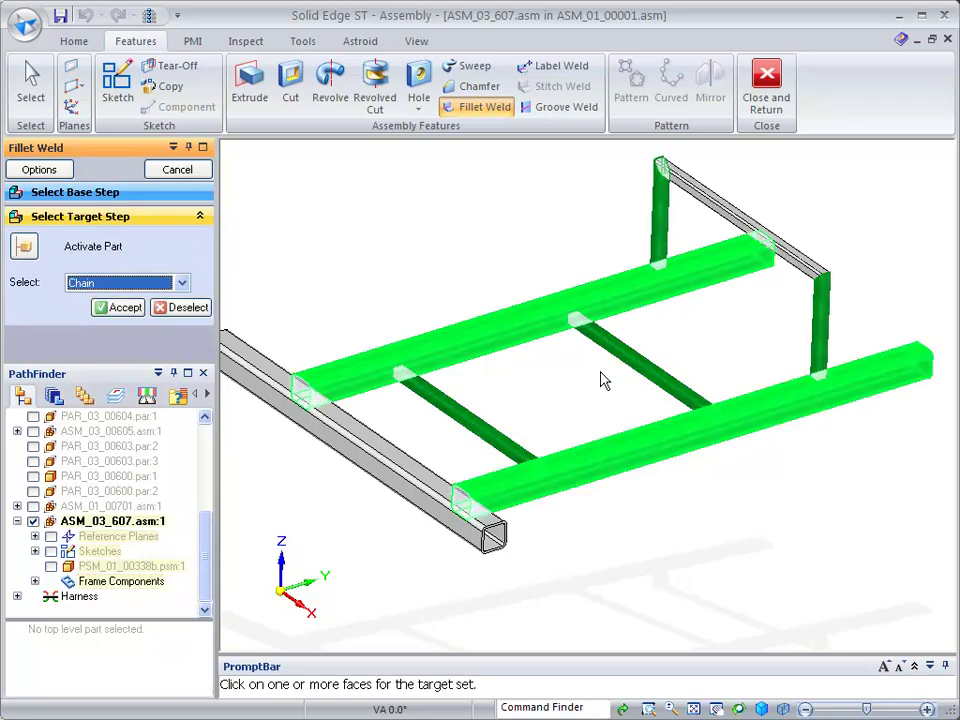
right_click(424, 208)
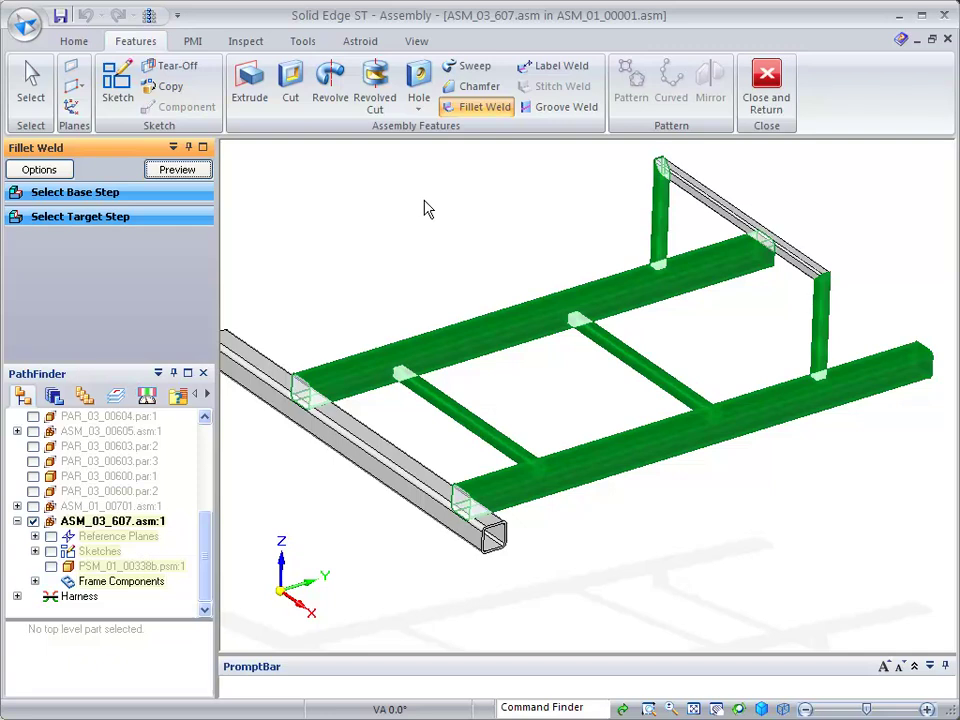
right_click(424, 208)
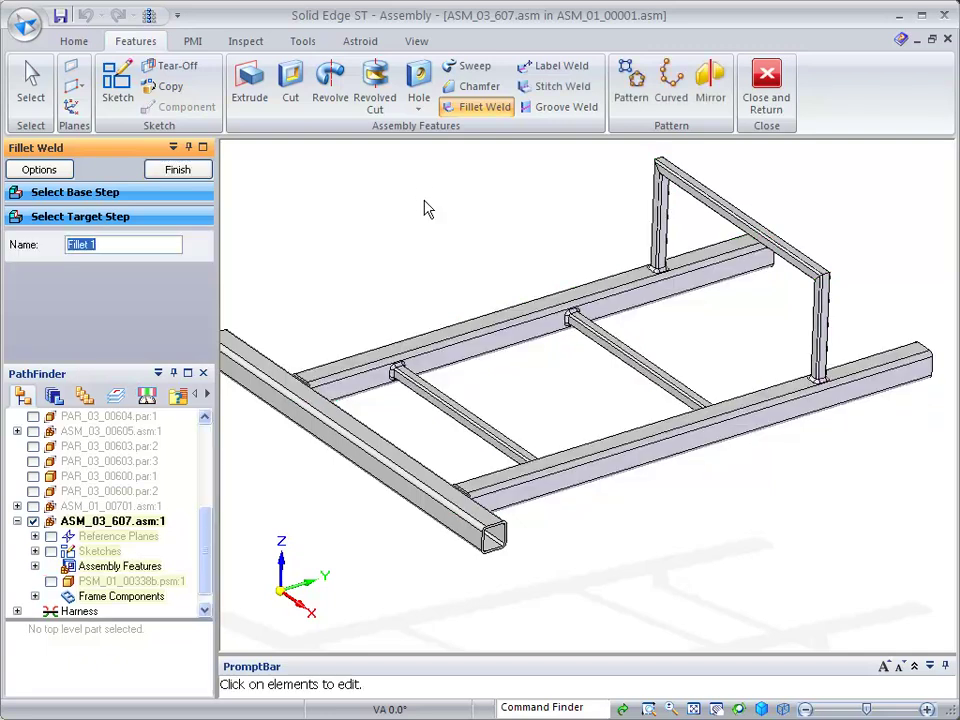
scroll(705, 246, up, 5)
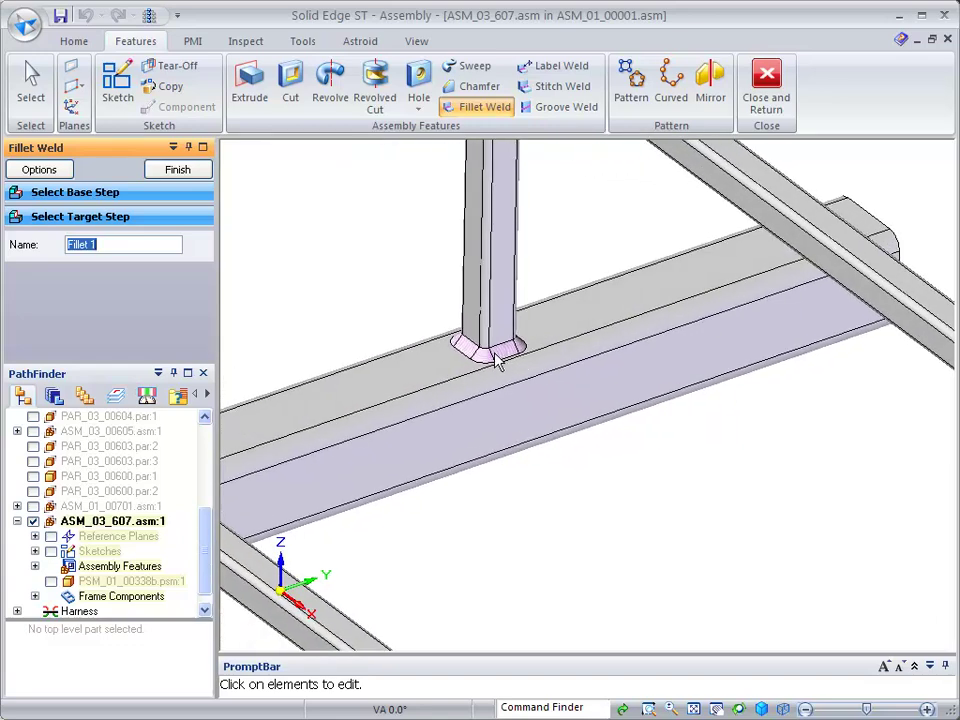
scroll(364, 280, down, 5)
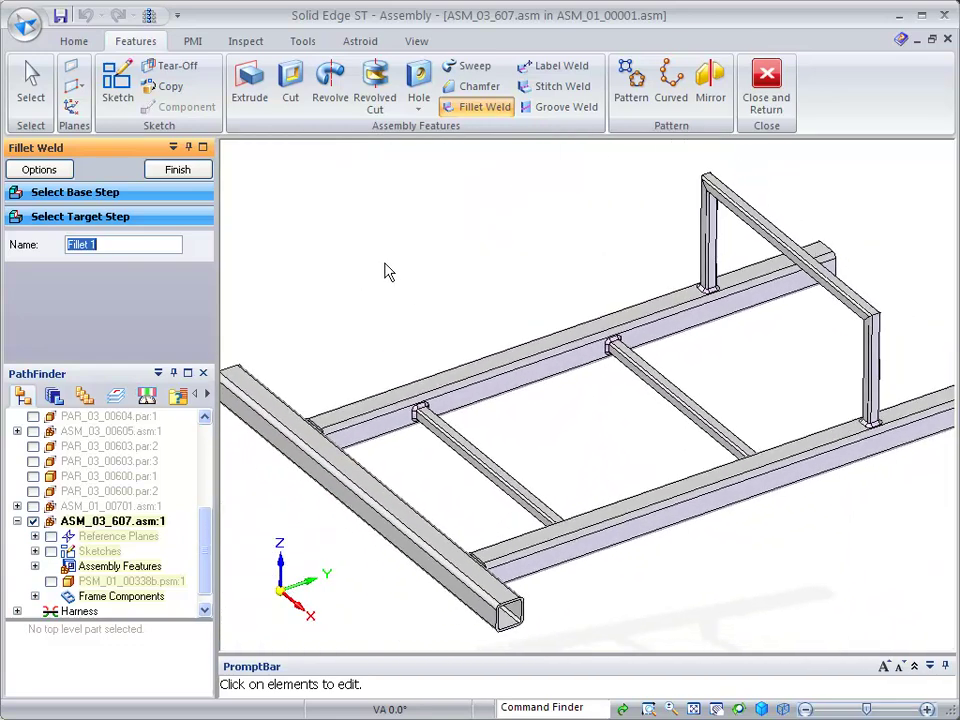
Step: Start a groove weld and set the end cross tube's rail-side flat face and adjoining rounded corners as individually selected base faces
middle_drag(645, 335, 958, 450)
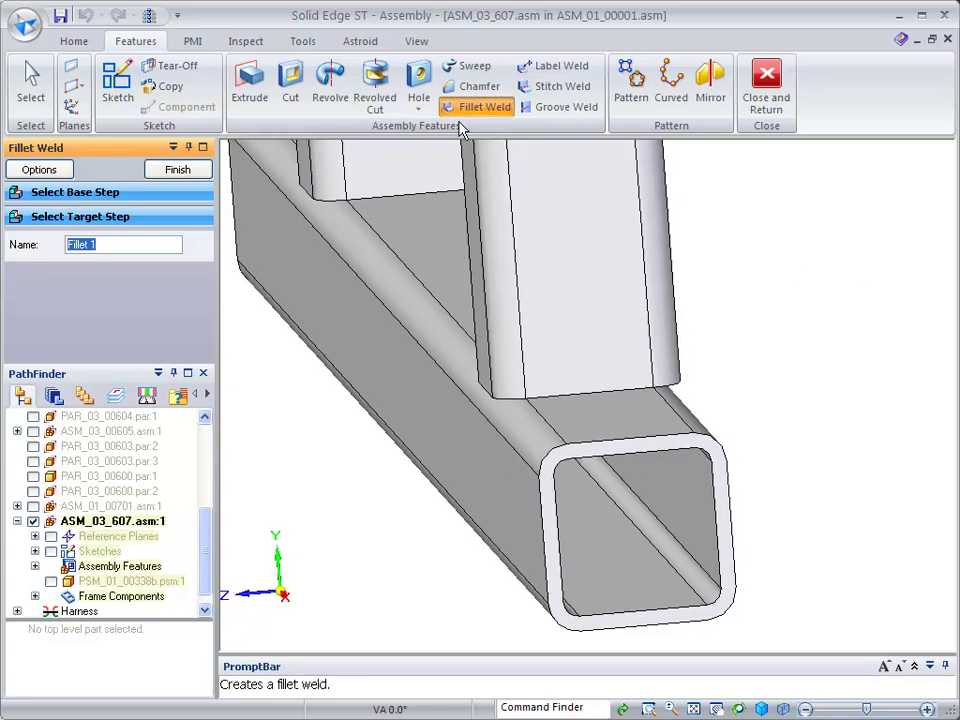
click(559, 107)
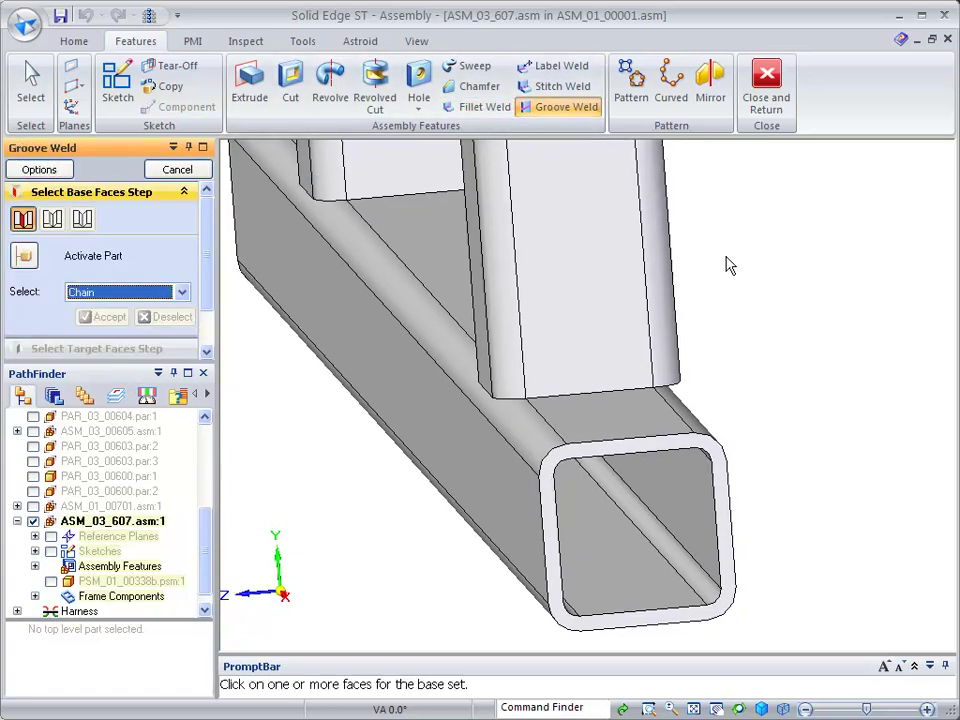
click(130, 291)
click(128, 306)
click(507, 433)
click(615, 420)
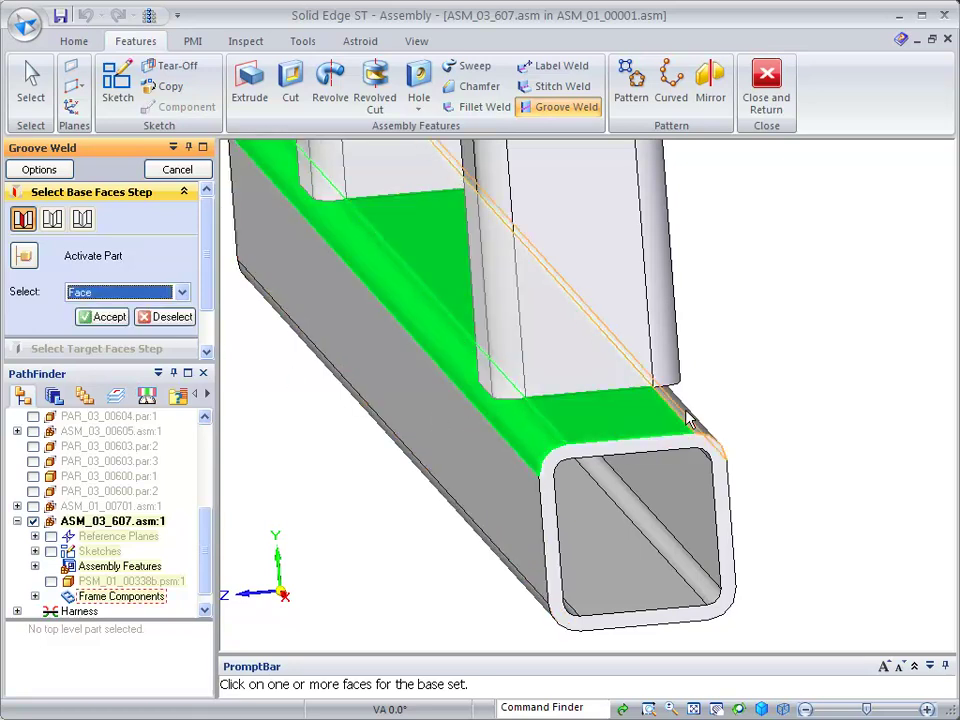
right_click(773, 294)
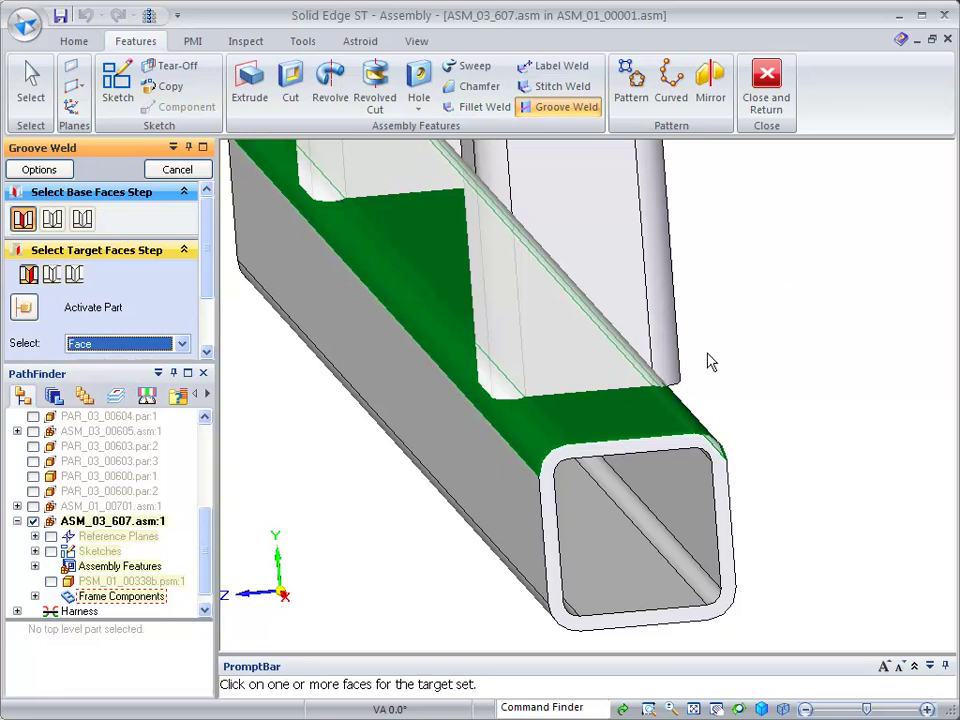
Step: Set the hidden end face of the side rail SquareTubing 50x50x4.par:2 as the groove weld's target face
right_click(590, 400)
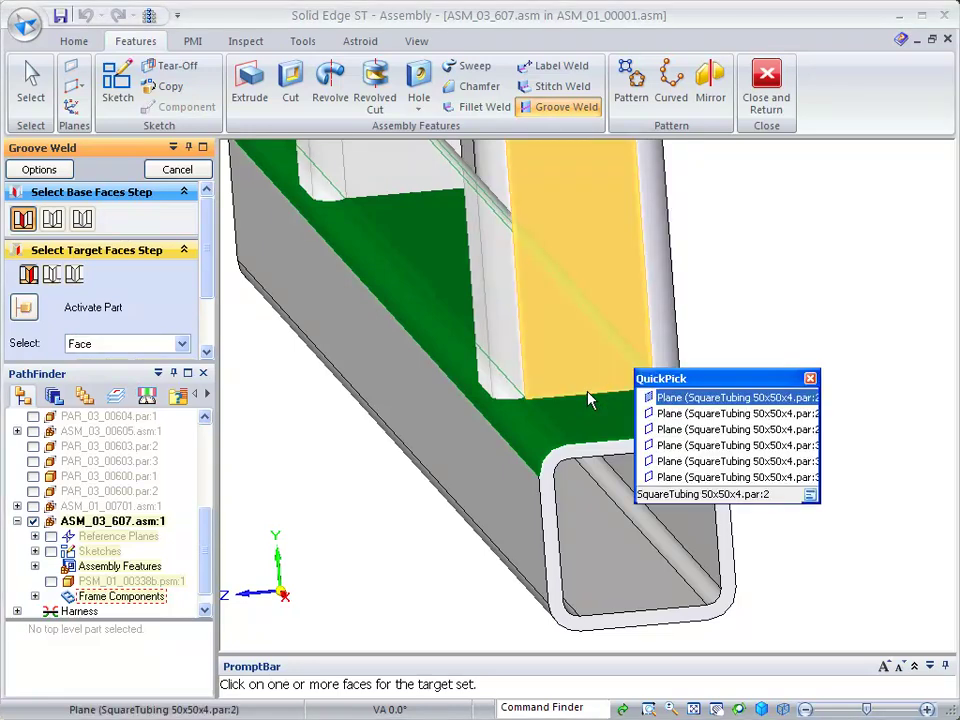
click(689, 415)
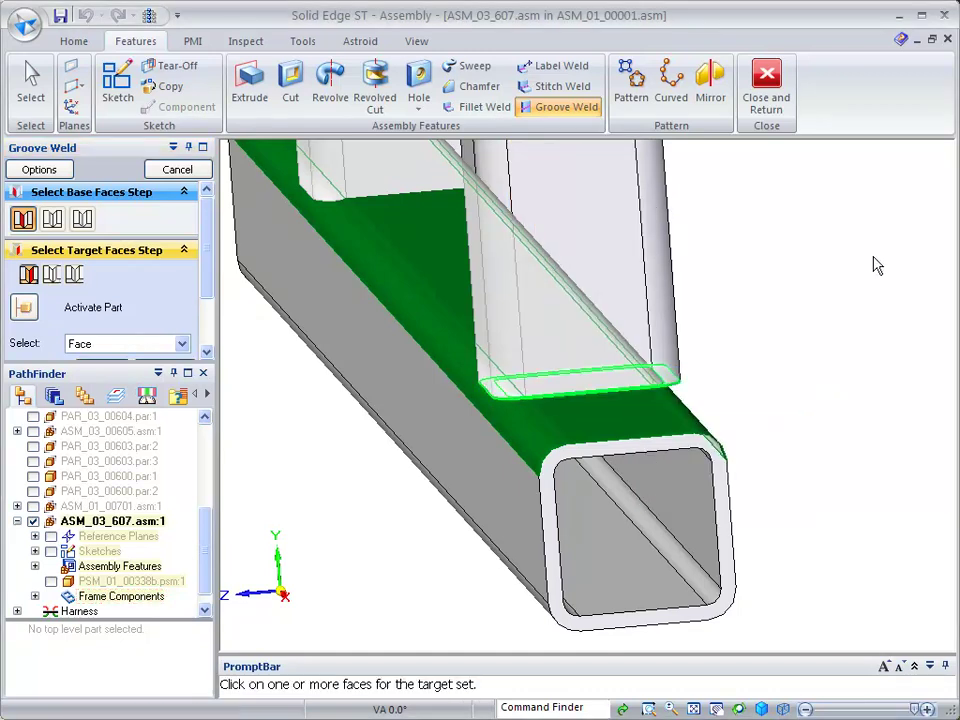
right_click(853, 266)
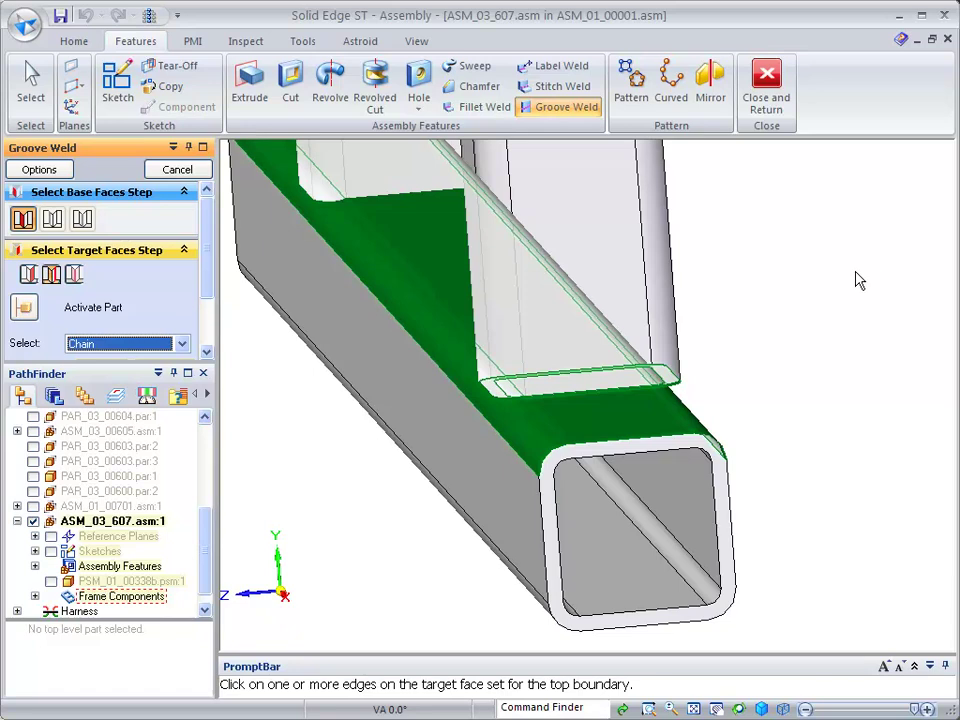
Step: Define the end face's outer edge chain as the groove weld's top boundary and its inner edge chain as the bottom boundary
click(481, 391)
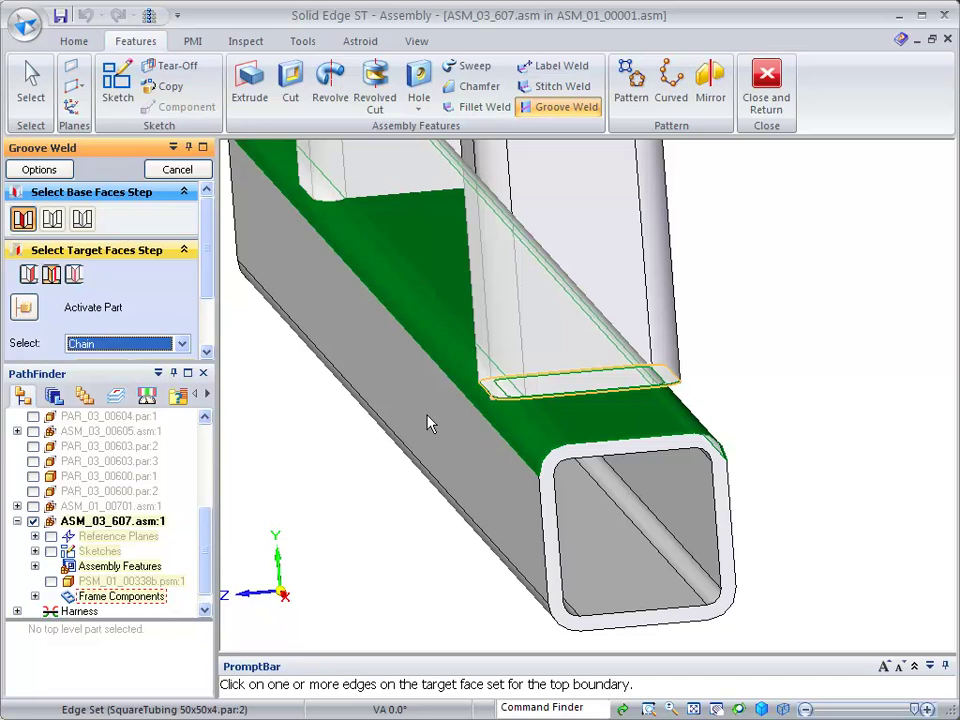
right_click(363, 480)
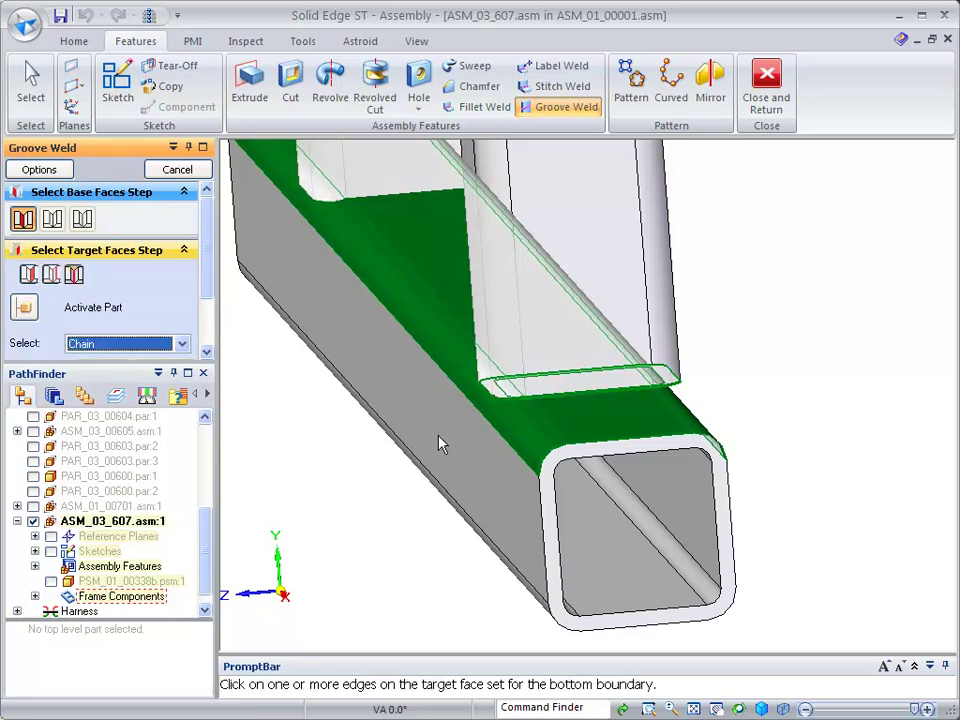
click(505, 398)
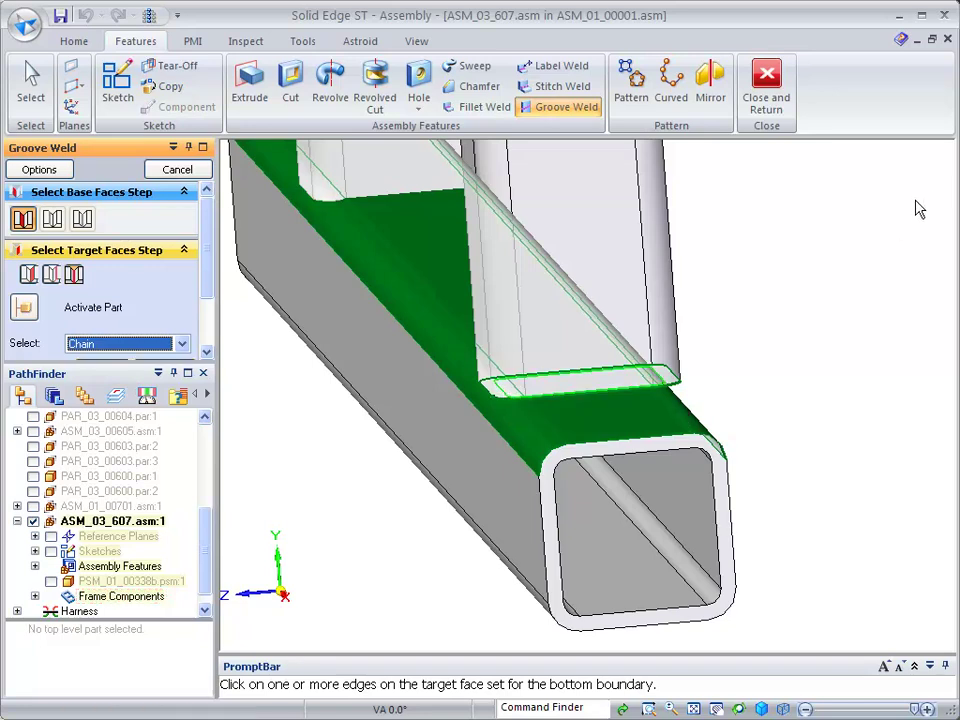
right_click(832, 228)
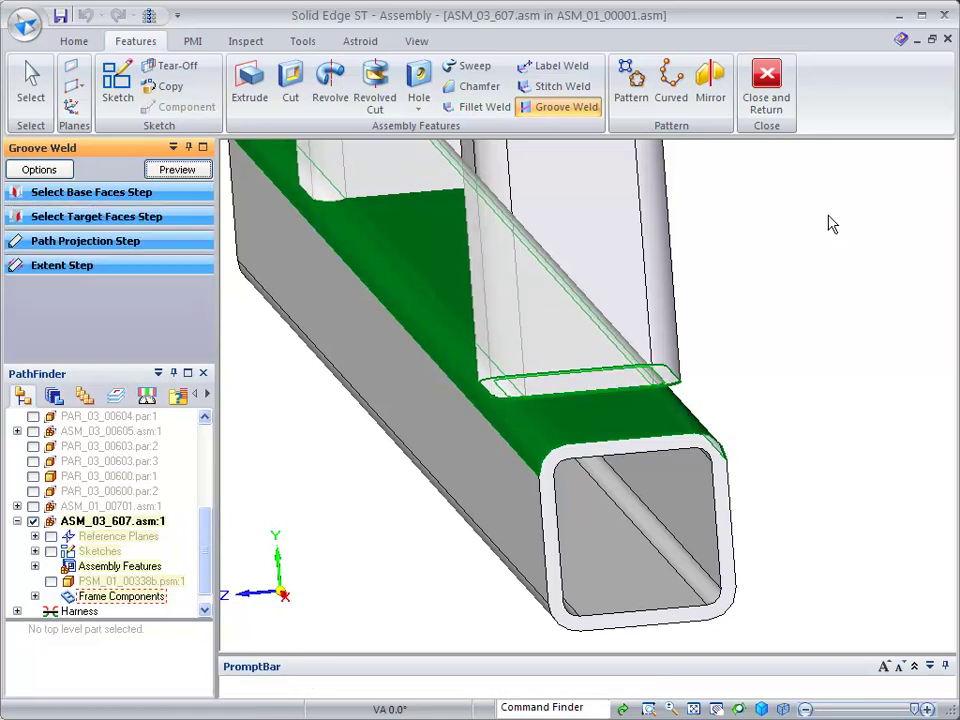
Step: Set the groove weld's top and bottom path projections to Extend surface, then generate and finish the weld
click(85, 241)
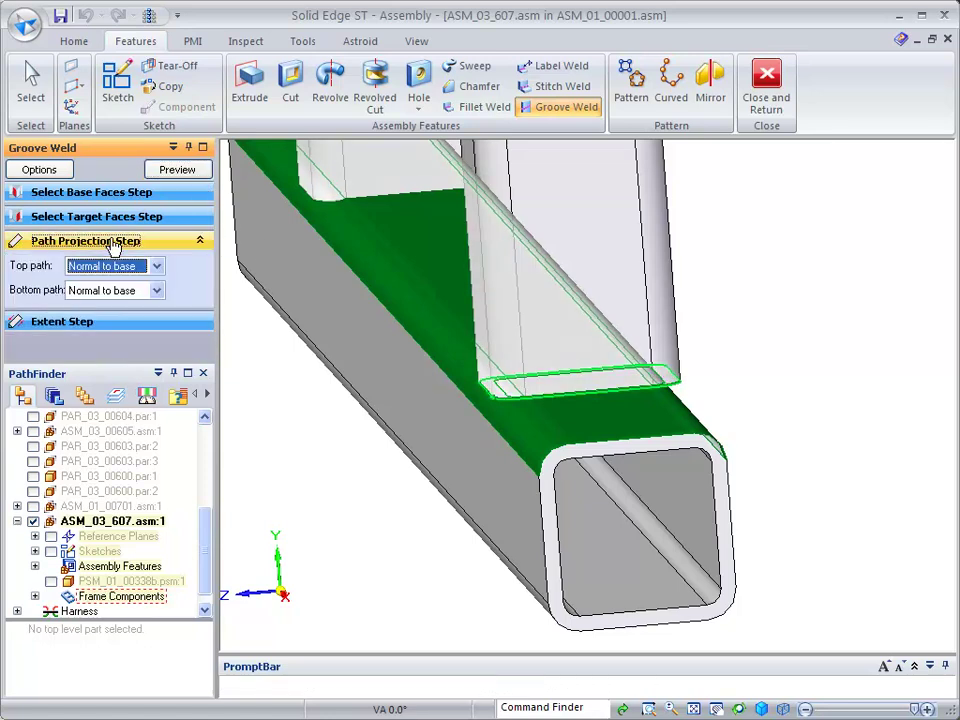
click(157, 266)
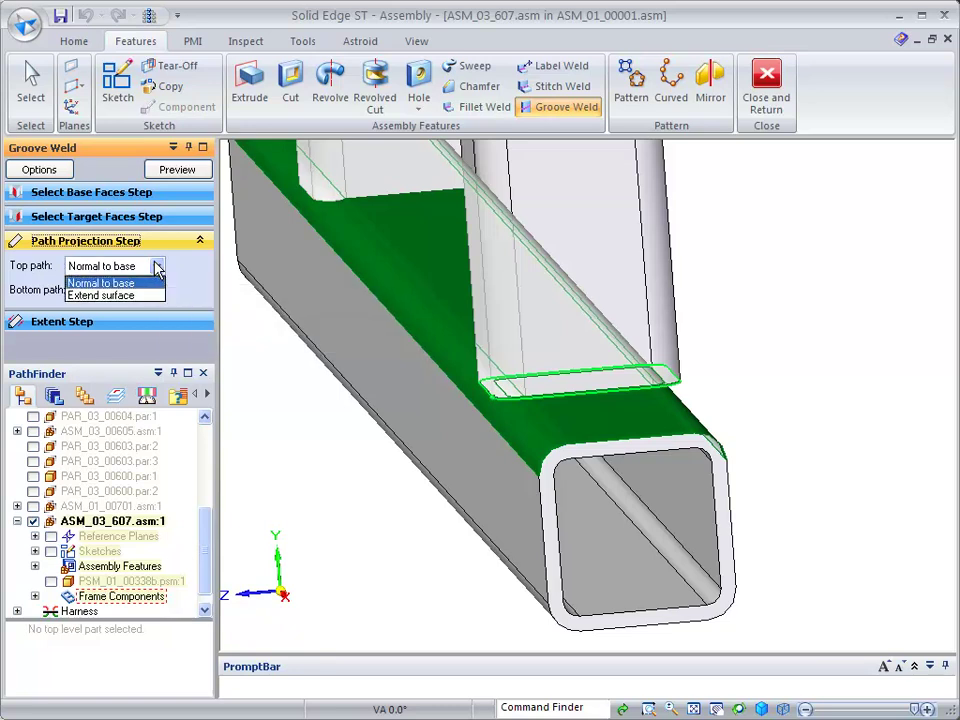
click(112, 295)
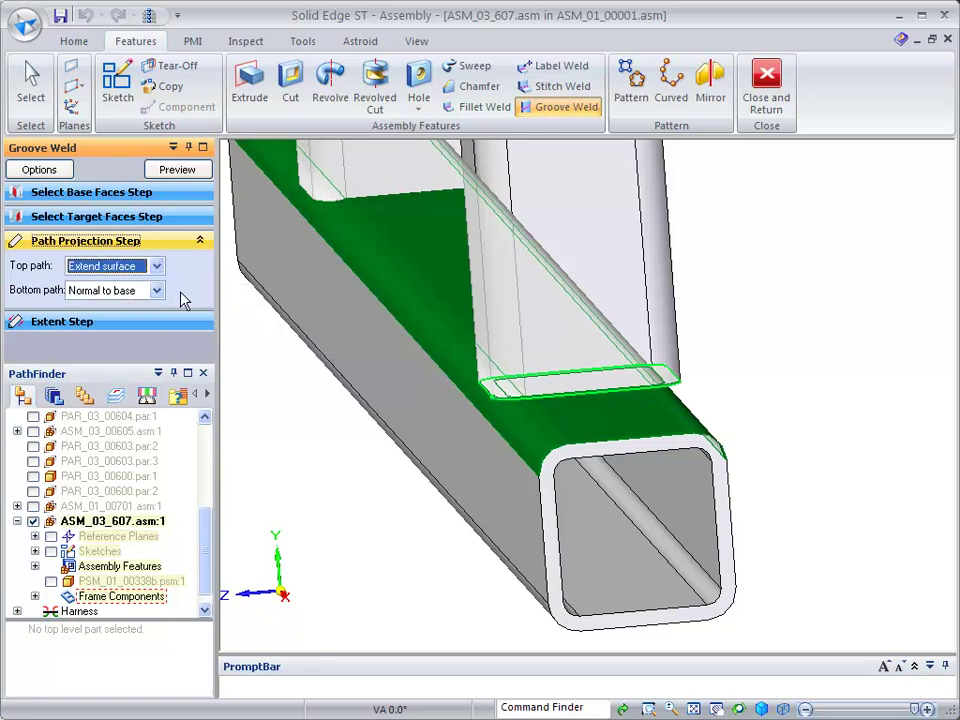
click(157, 291)
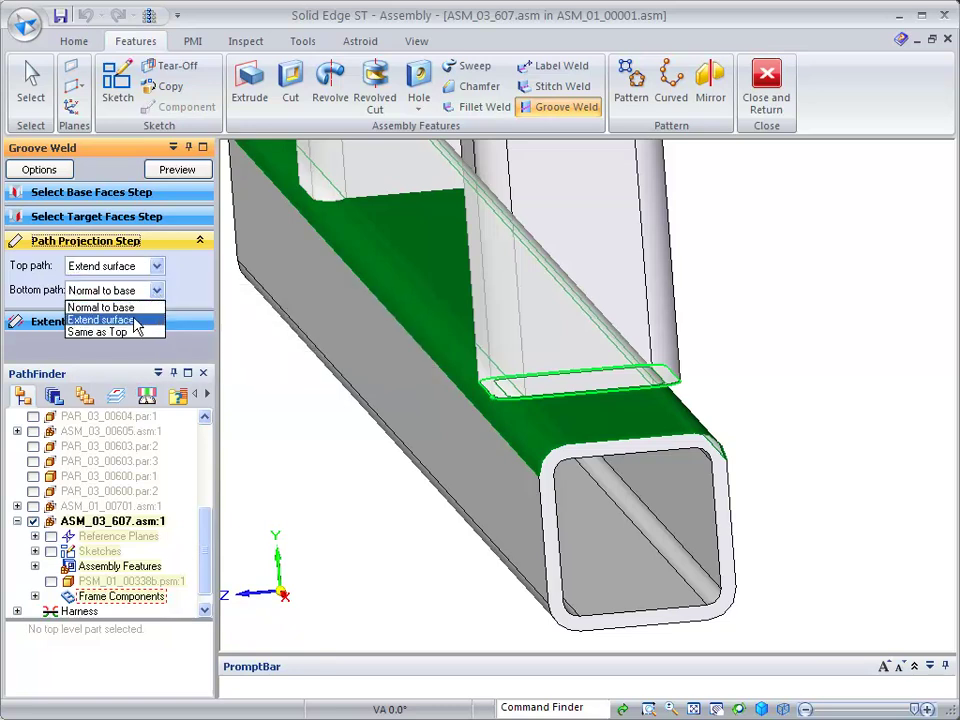
click(101, 320)
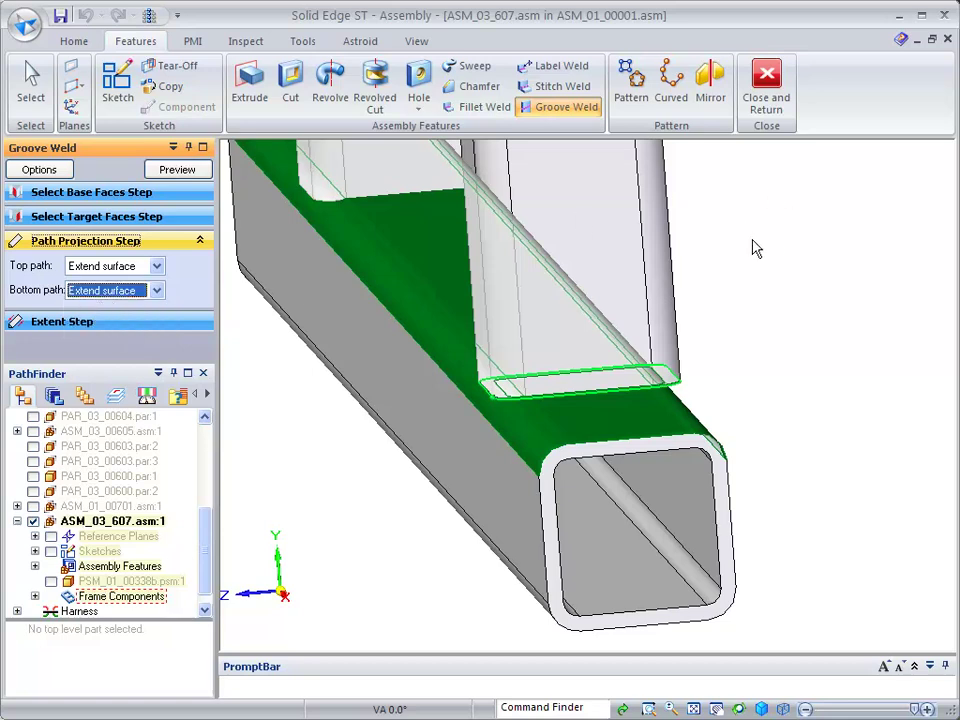
right_click(853, 238)
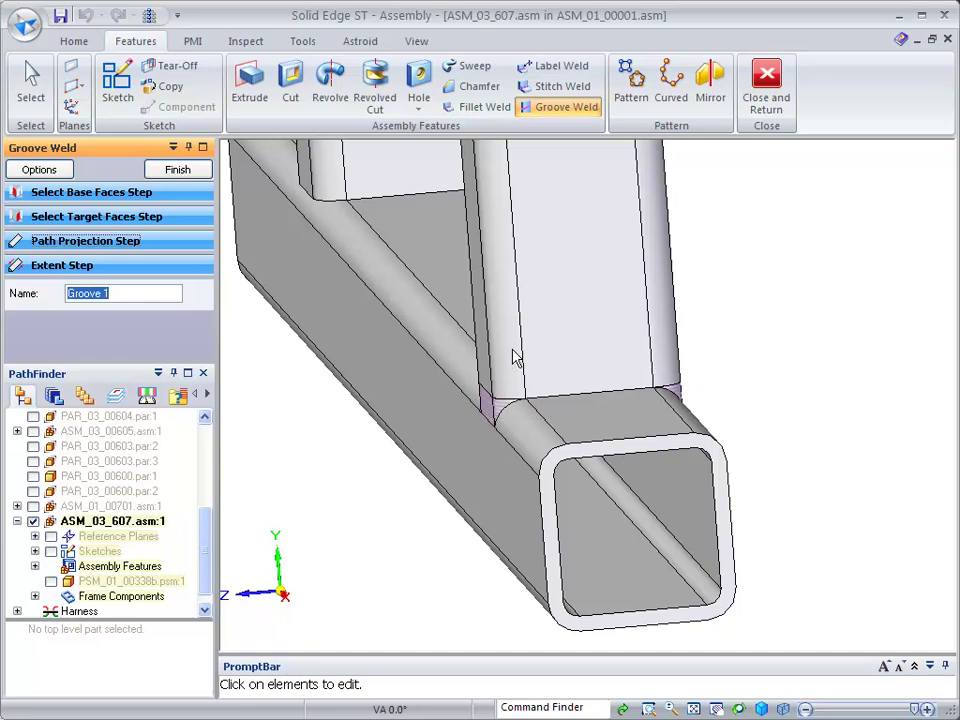
click(178, 170)
Step: Start a fillet weld and accept the two opposite flat side faces of side rail SquareTubing 50x50x4.par:2 as individually selected base faces
click(486, 107)
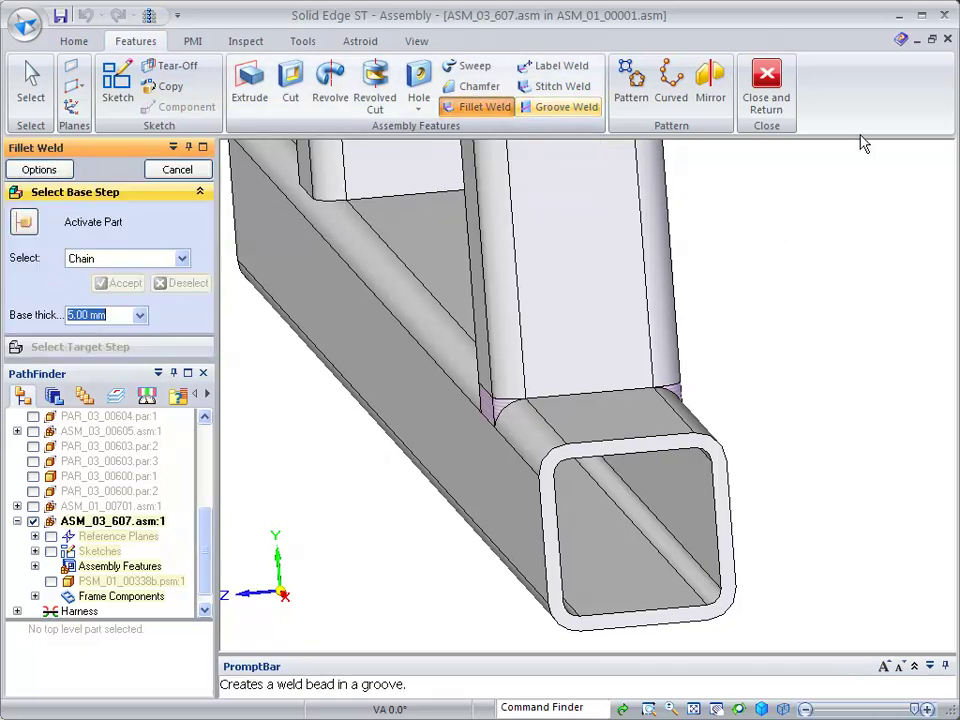
click(161, 257)
click(80, 275)
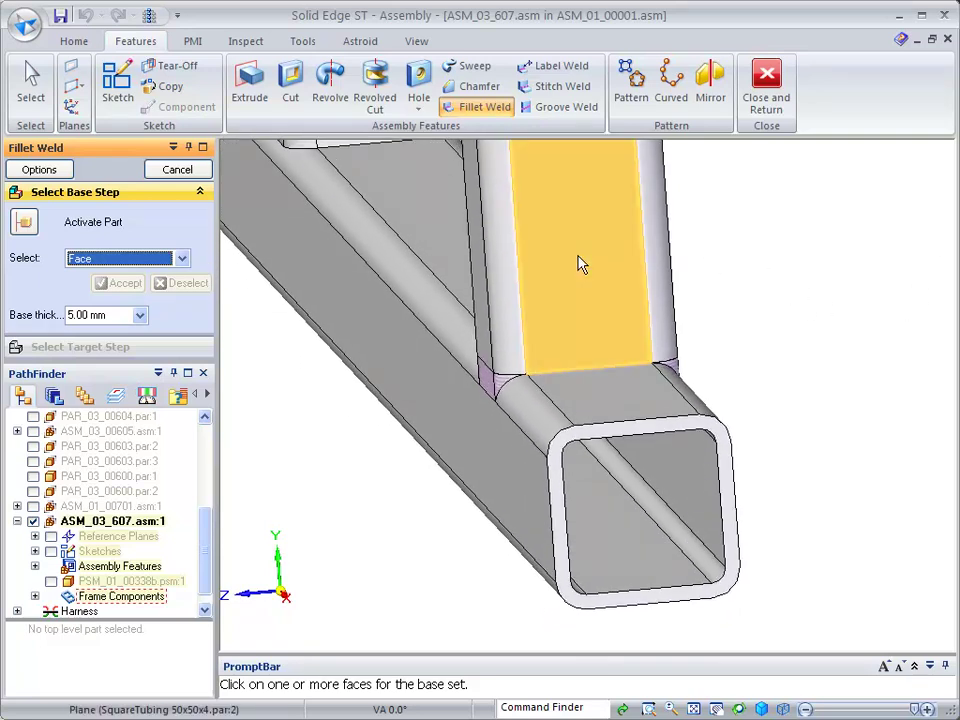
click(580, 263)
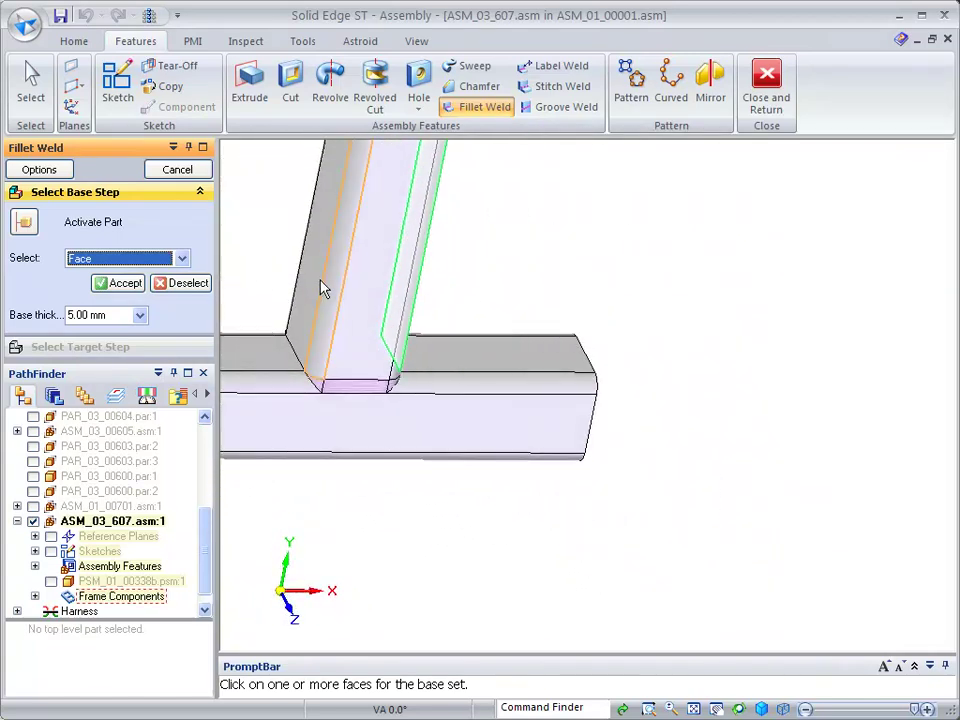
click(311, 289)
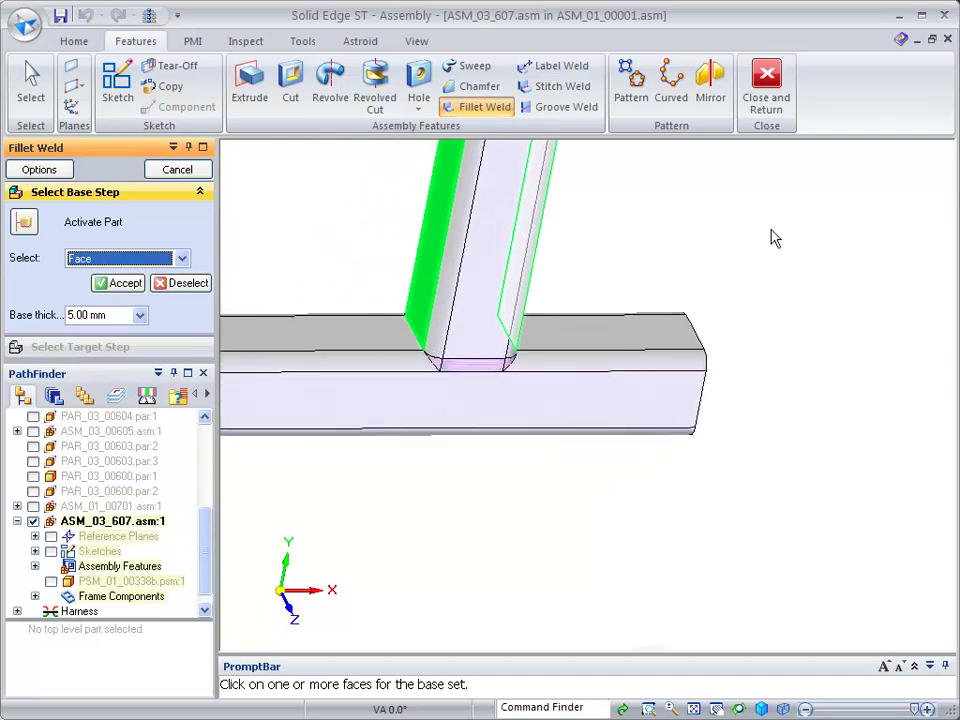
key(Return)
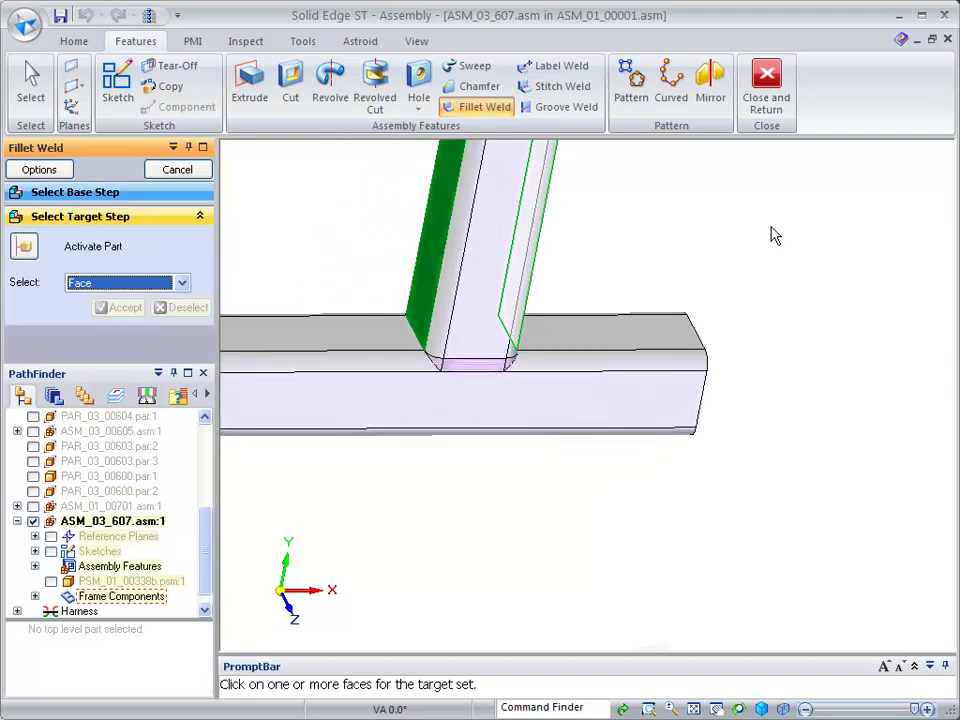
Step: Set the end cross tube's rail-side flat face as the target face, then generate and finish the fillet weld
click(628, 336)
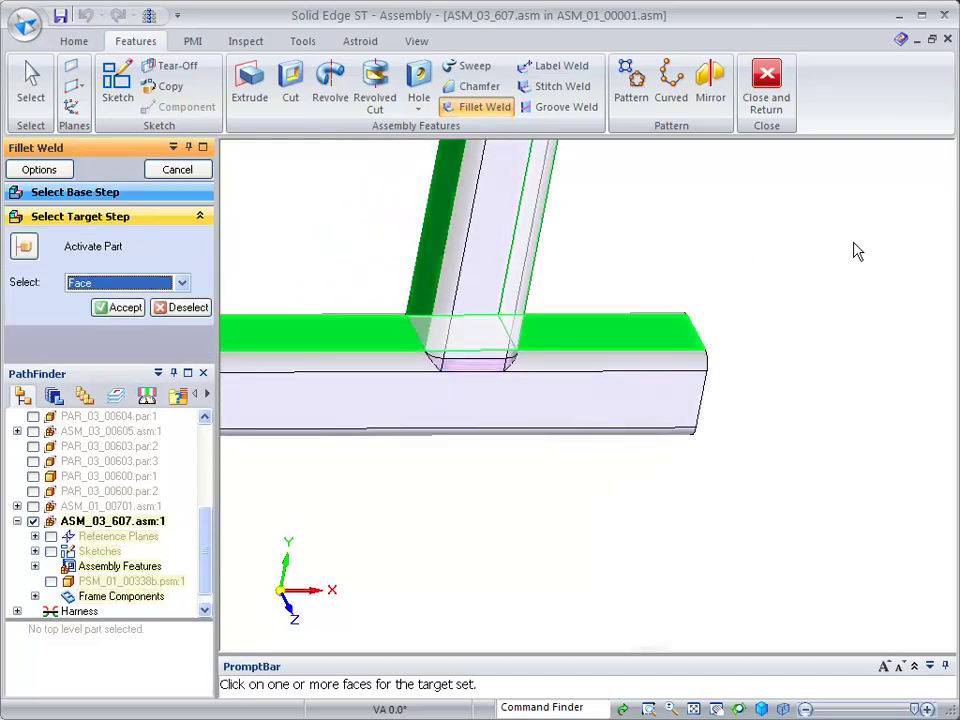
key(Return)
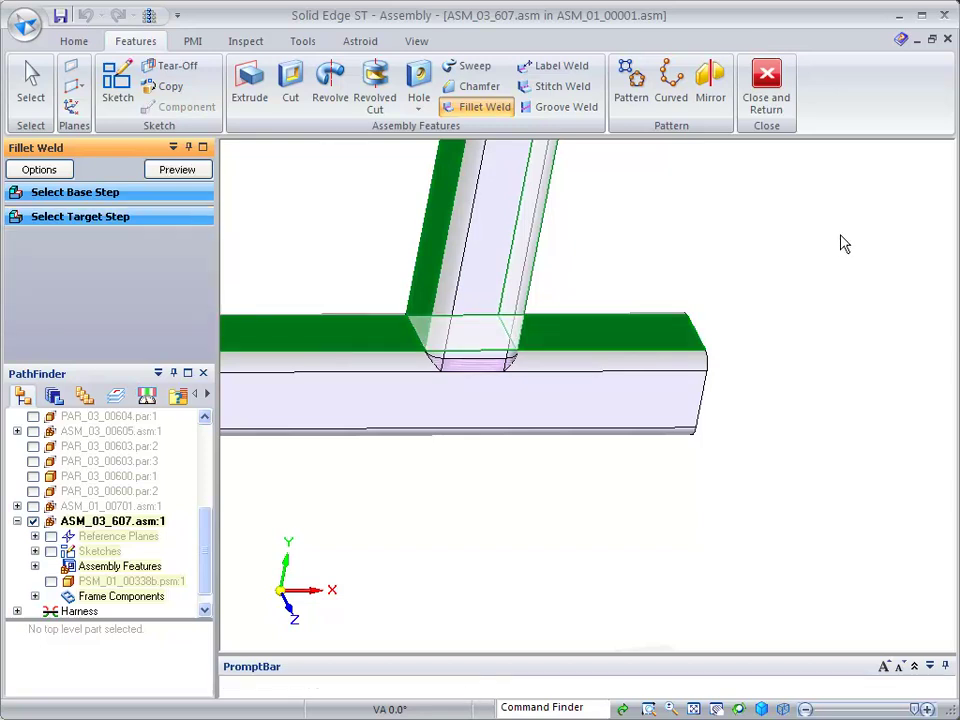
key(Return)
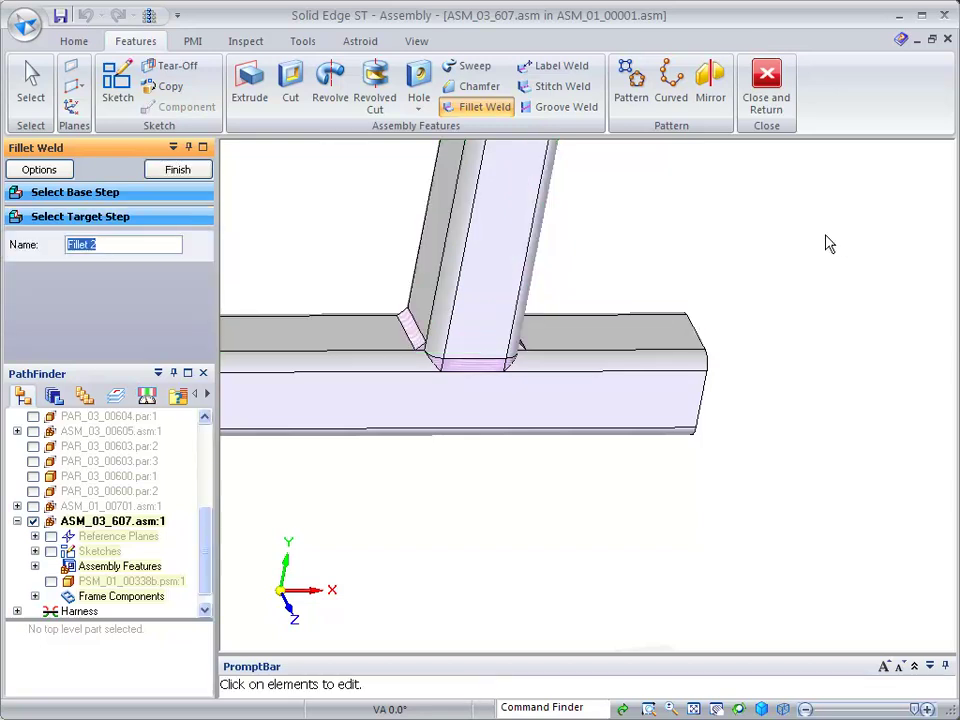
middle_drag(773, 243, 876, 315)
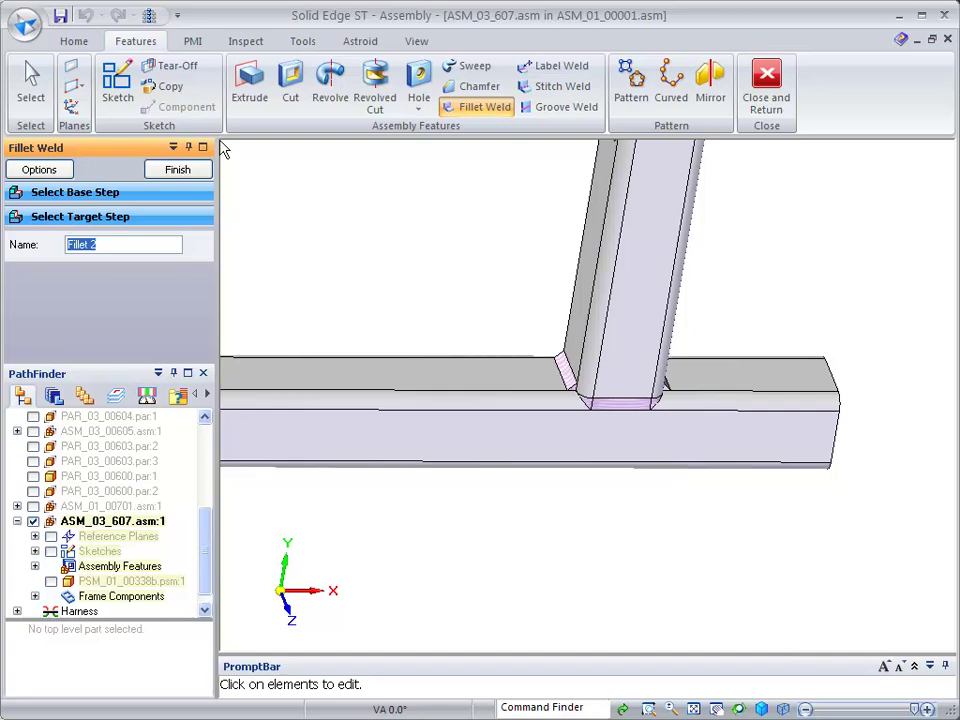
click(178, 170)
click(30, 85)
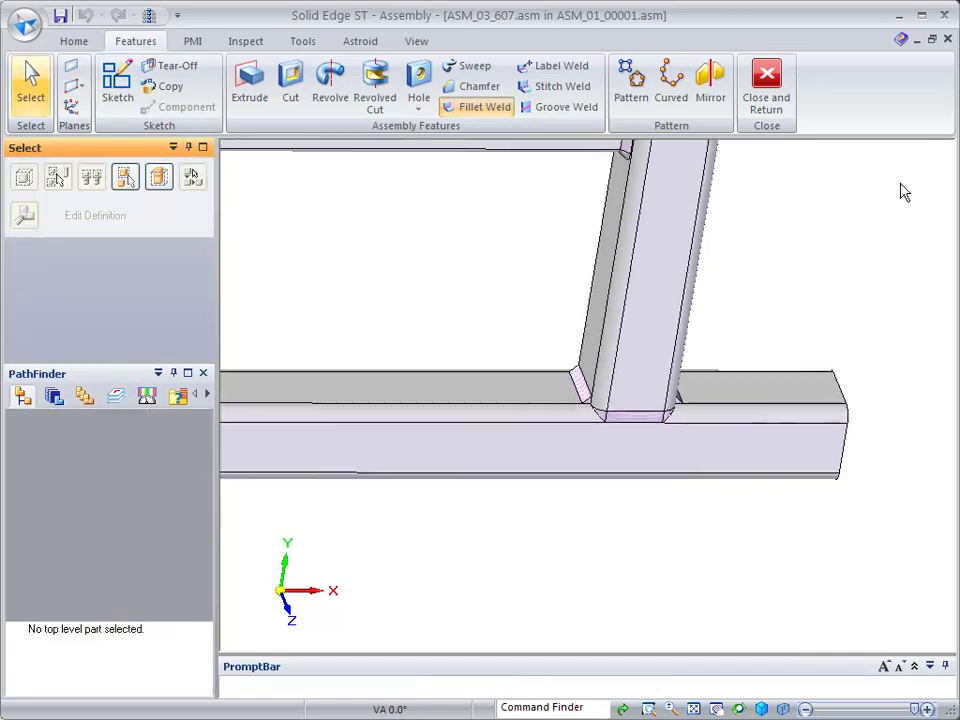
Step: Show only the two mitred tubes SquareTubing 20x20x1.6.par:4 and SquareTubing 20x20x1.6.par:5
key(ctrl+i)
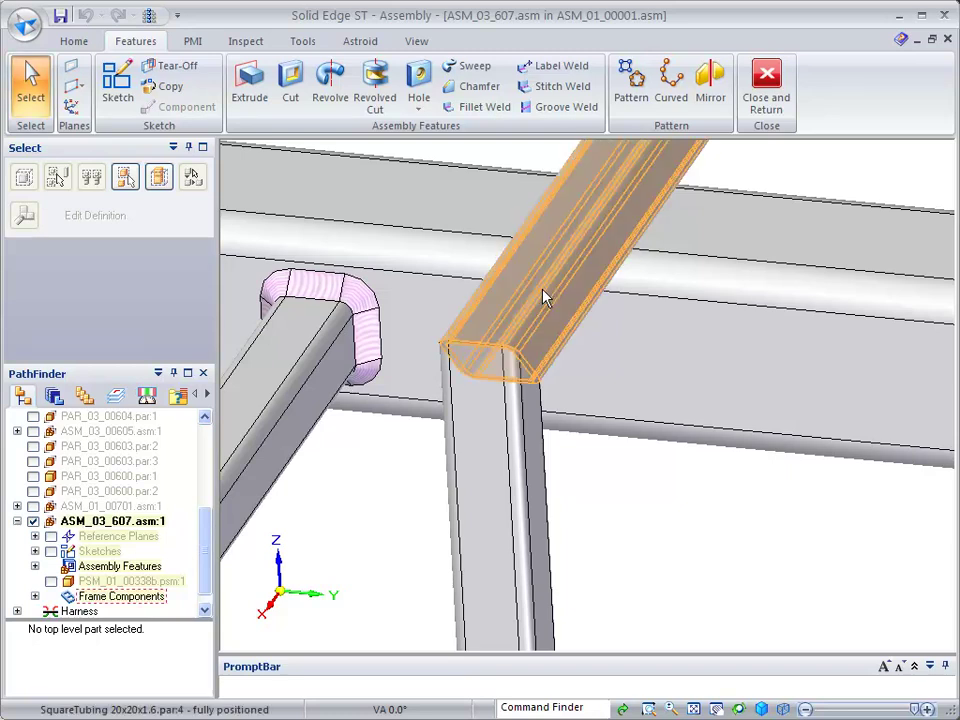
click(542, 294)
ctrl+click(514, 514)
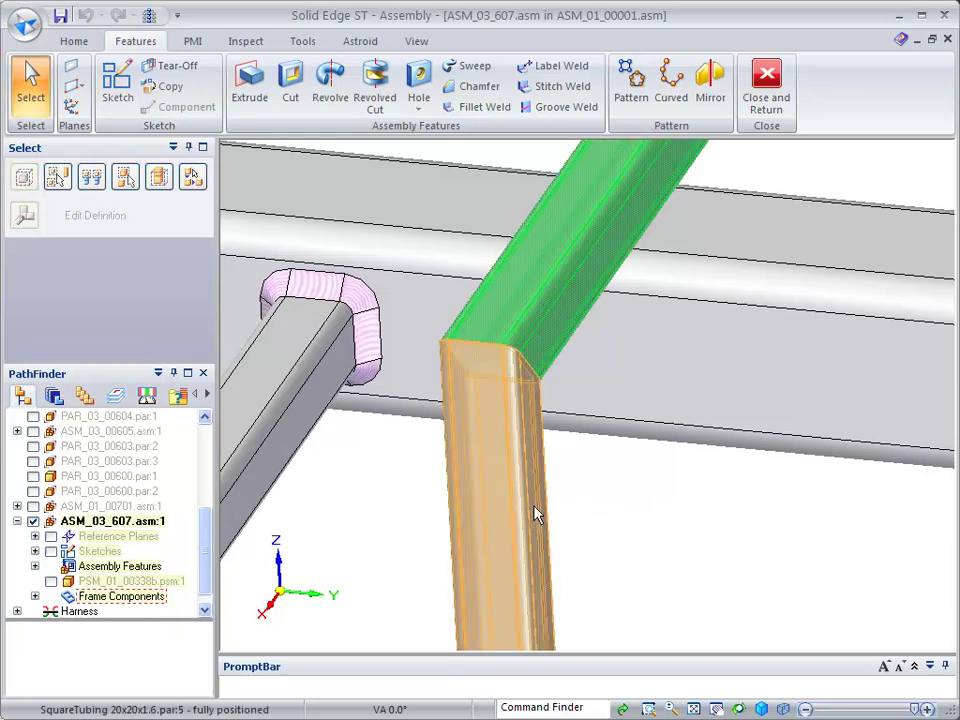
right_click(743, 167)
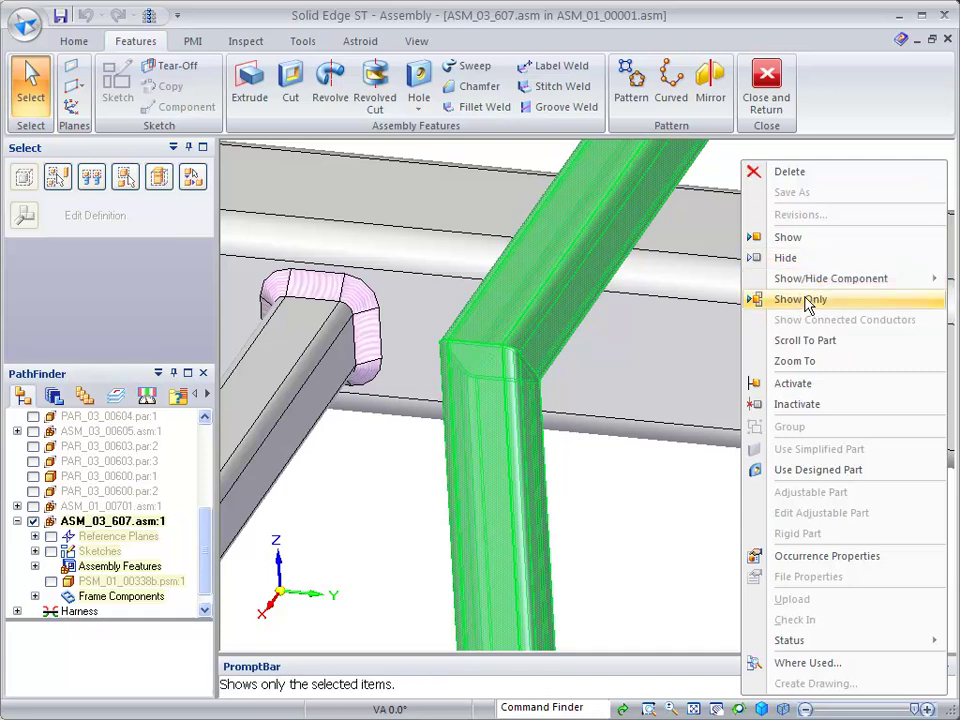
click(750, 300)
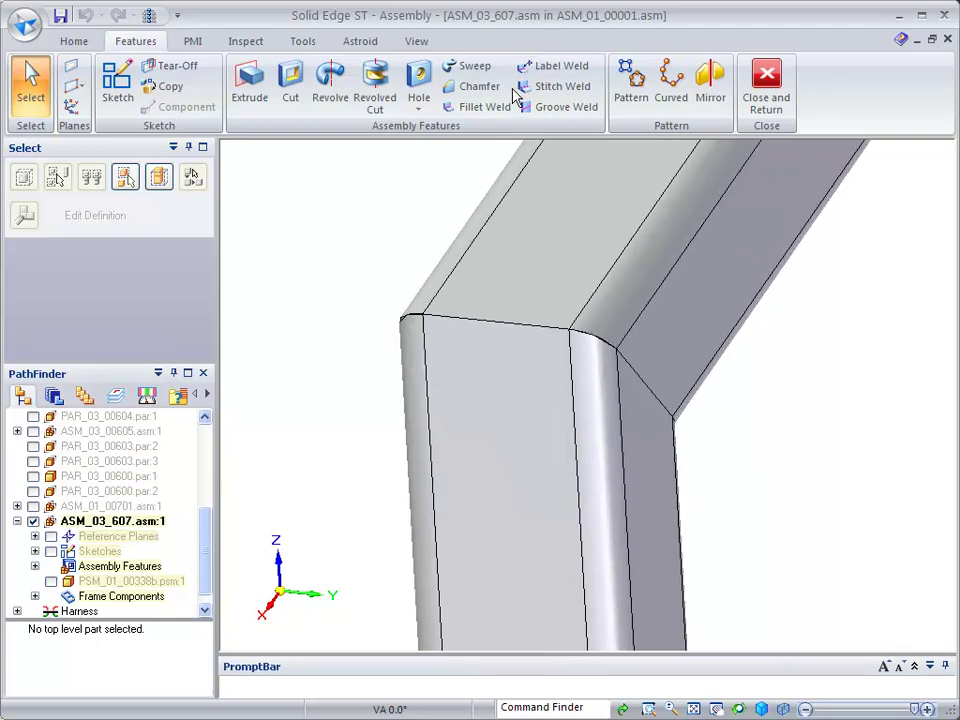
Step: Chamfer the outer edge chain at the mitred end of SquareTubing 20x20x1.6.par:4 with a 1 mm setback
click(477, 90)
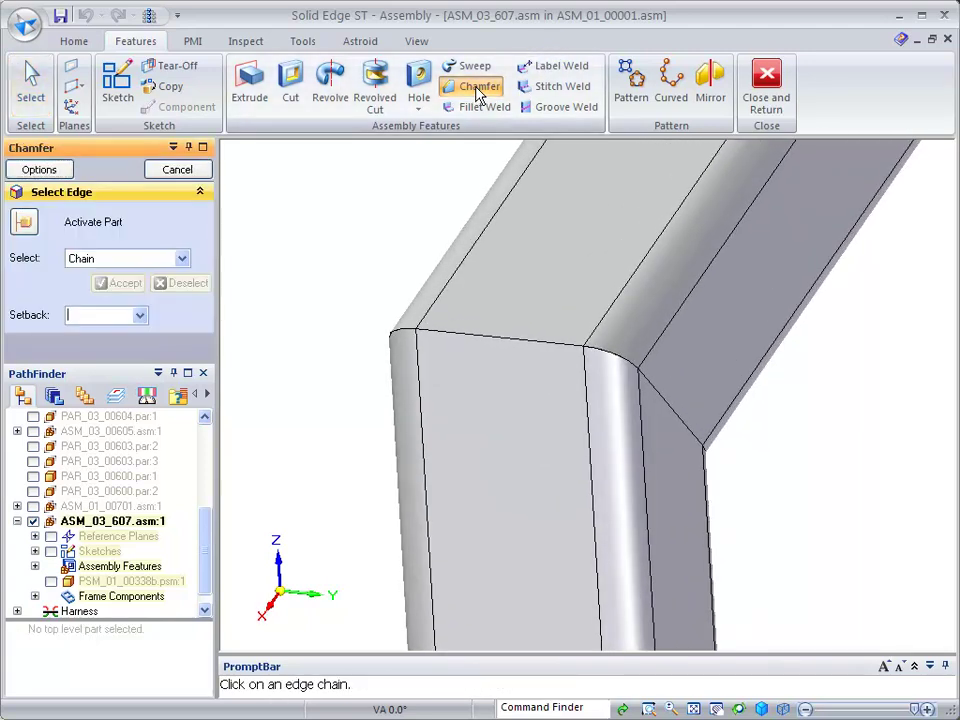
click(500, 342)
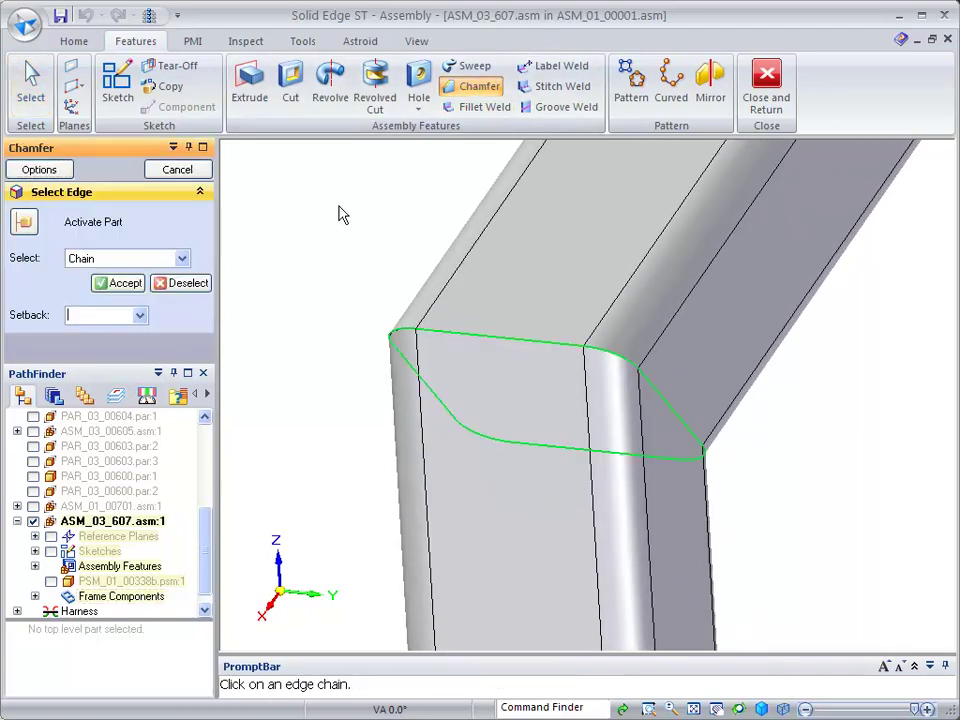
text(1)
click(120, 284)
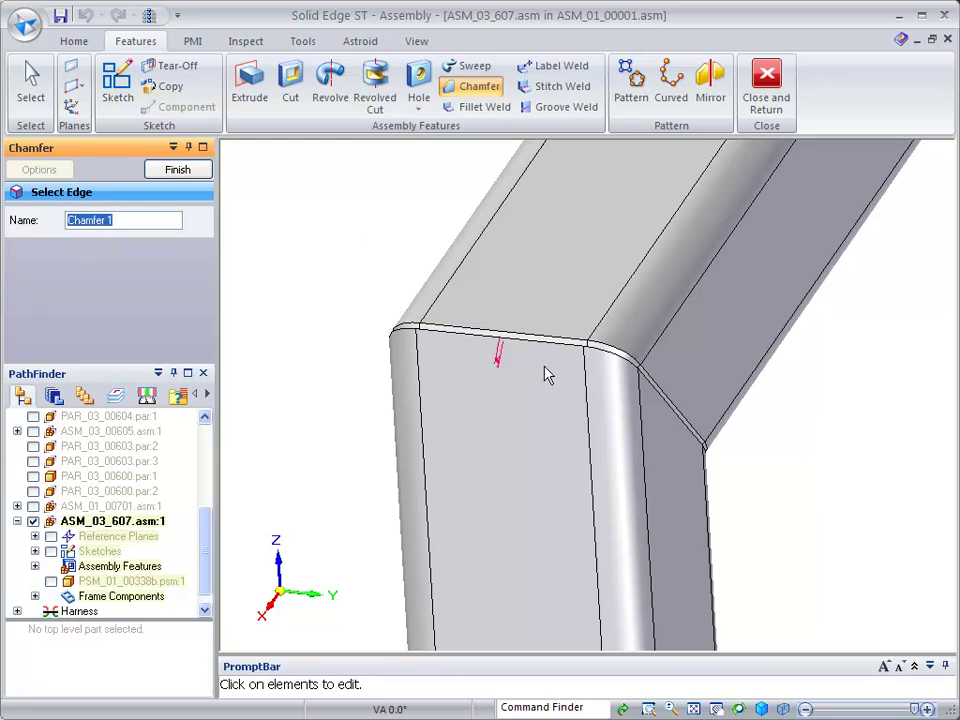
right_click(343, 219)
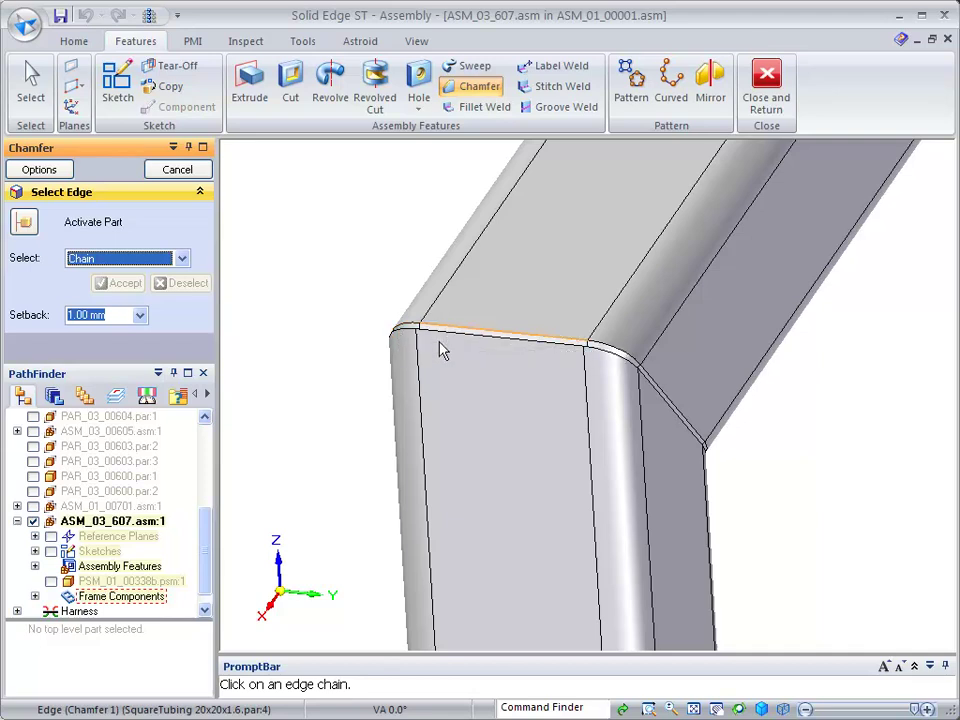
Step: Chamfer the matching outer edge chain at the mitred end of SquareTubing 20x20x1.6.par:5 with a 1 mm setback
right_click(638, 375)
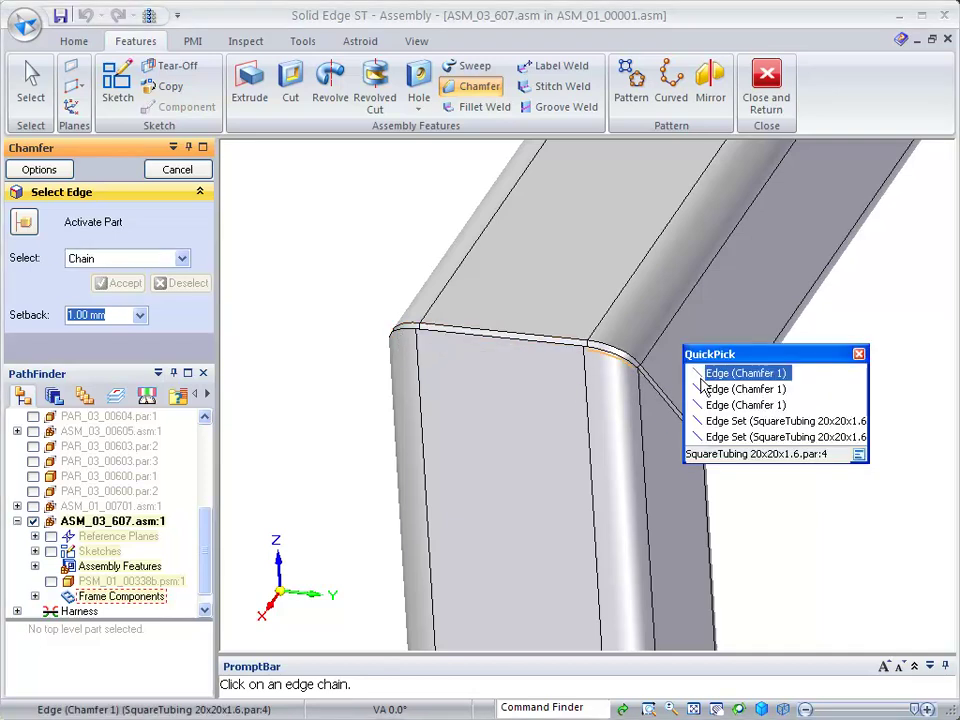
click(737, 421)
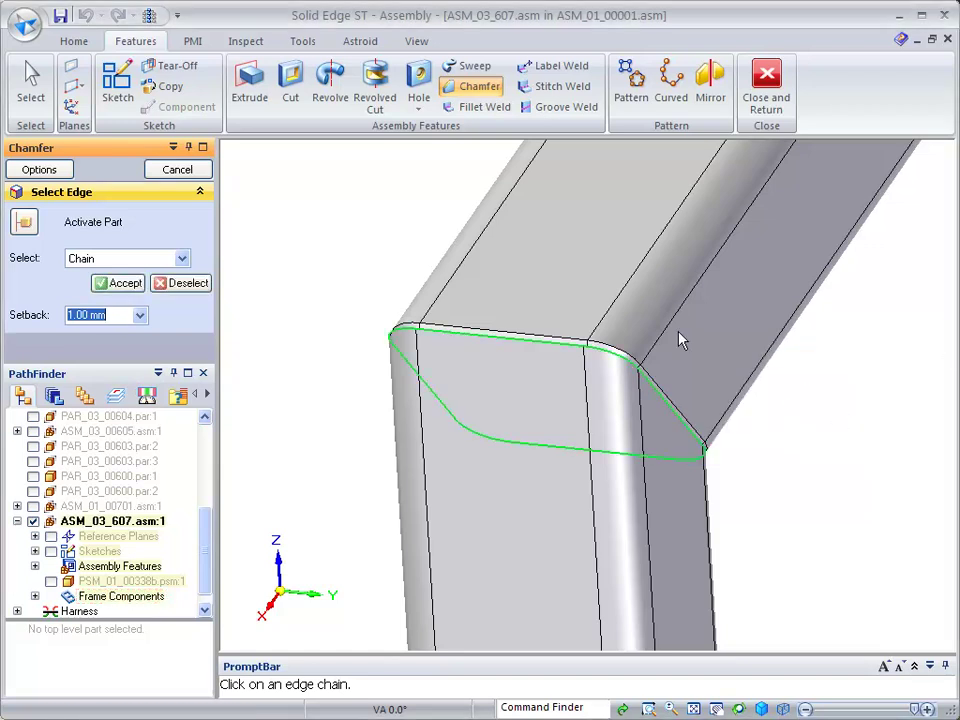
right_click(292, 199)
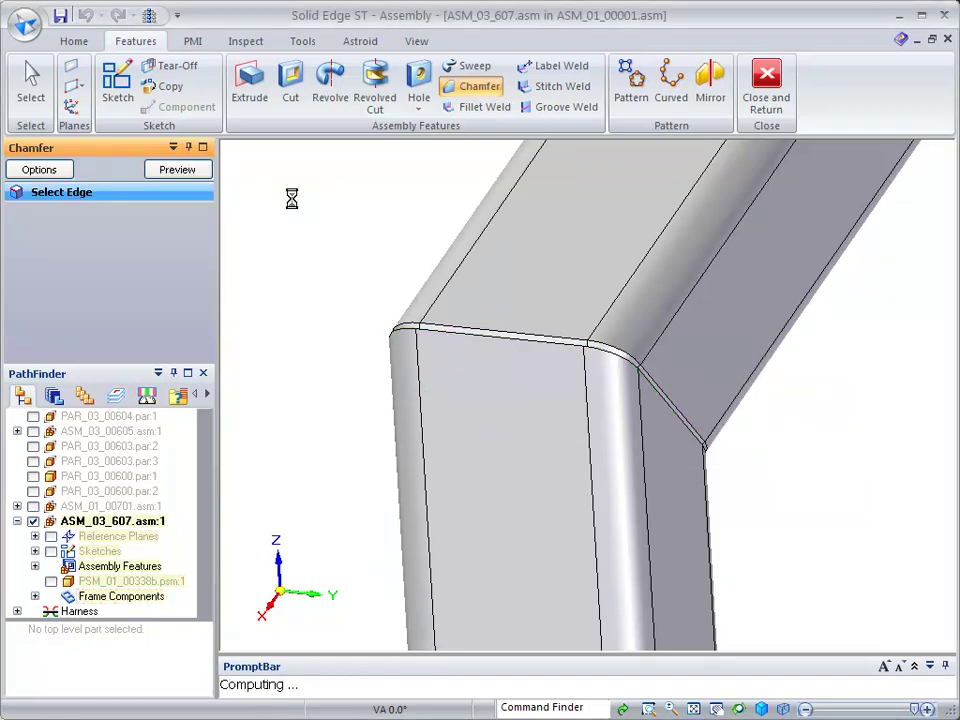
click(199, 173)
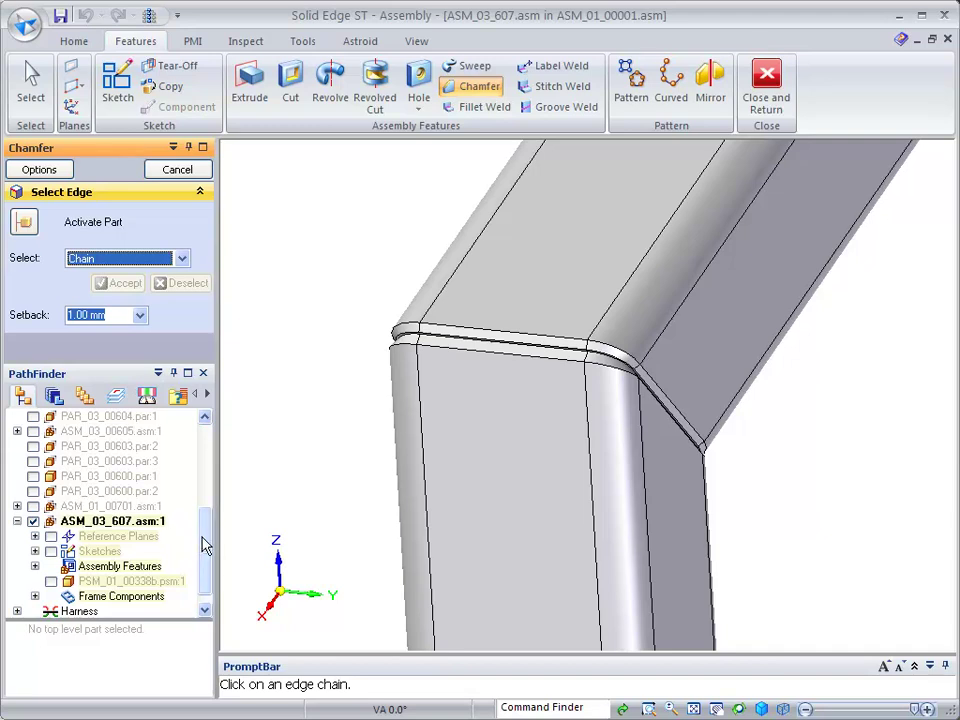
Step: Hide SquareTubing 20x20x1.6.par:5 under Frame_4 of the frame components to expose the other tube's chamfered end
drag(207, 556, 207, 575)
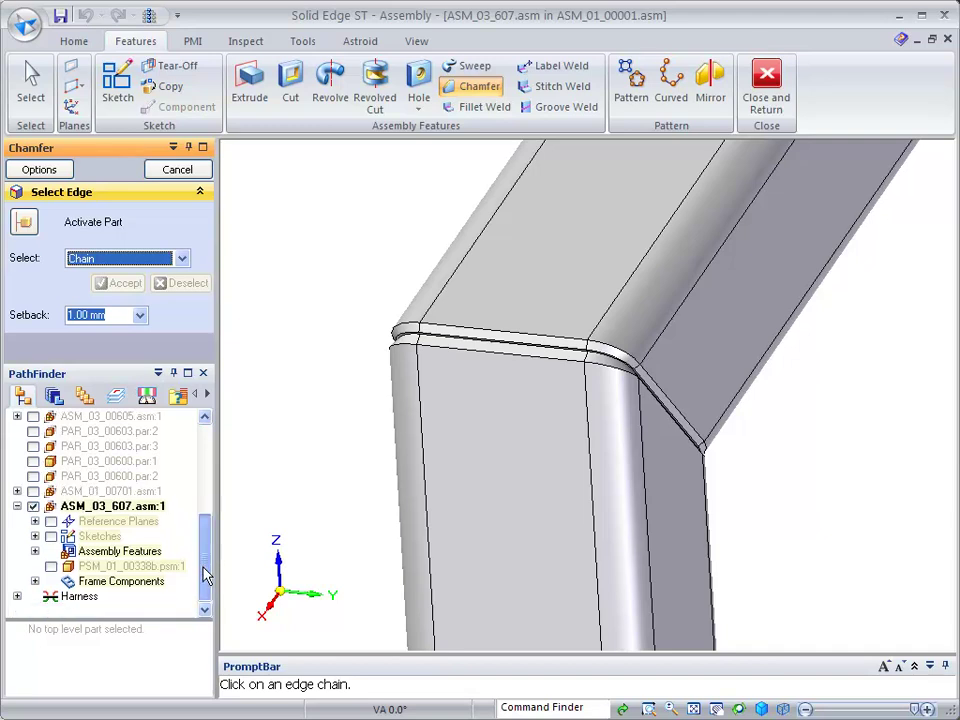
click(35, 581)
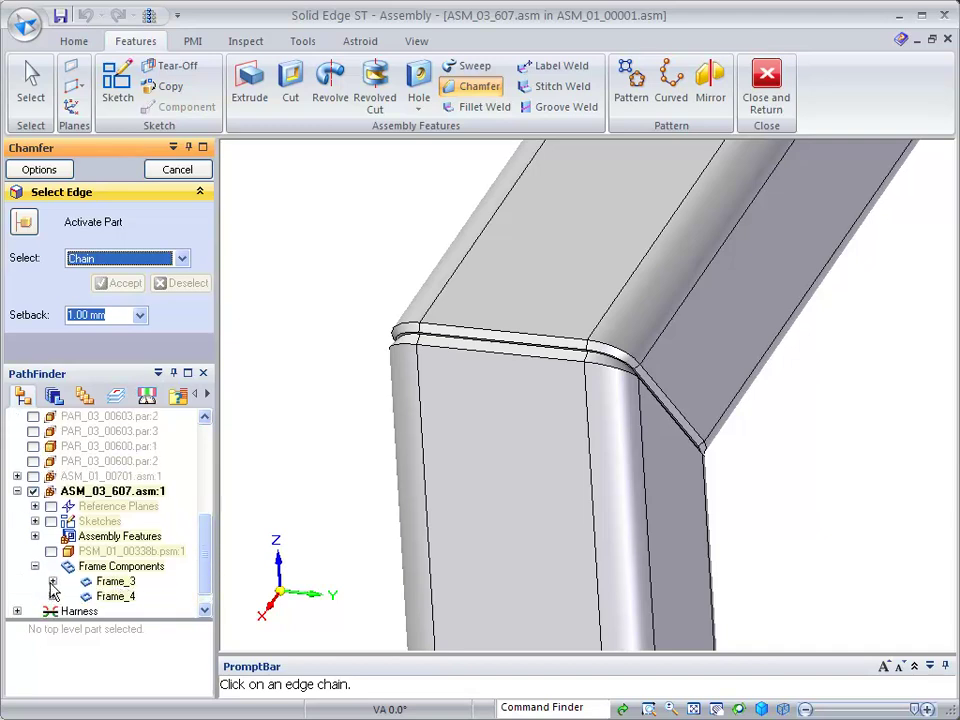
click(36, 88)
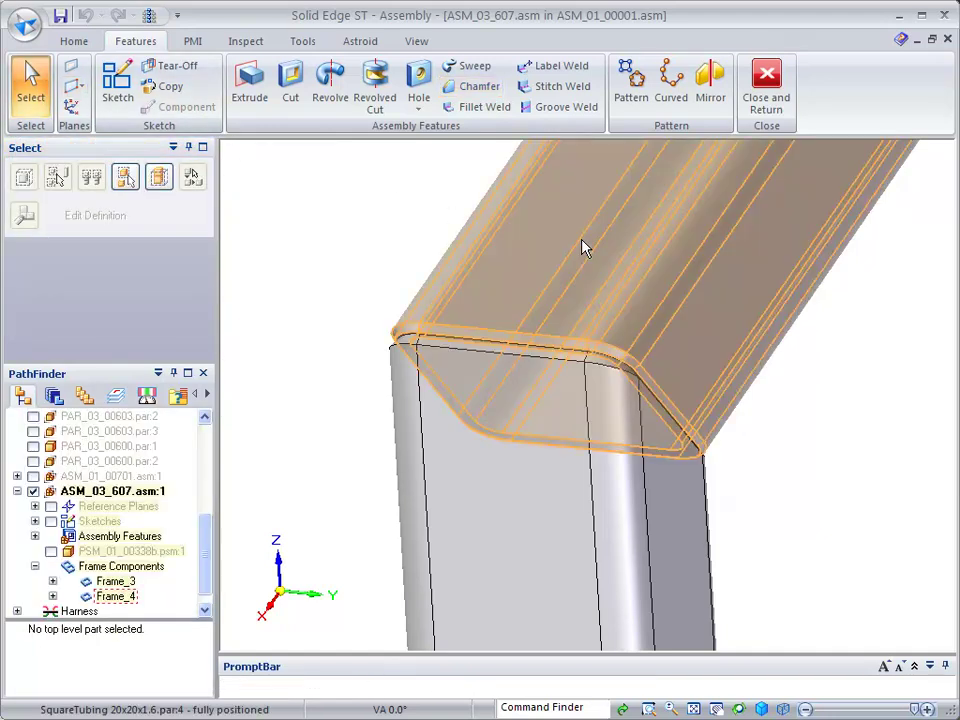
click(52, 596)
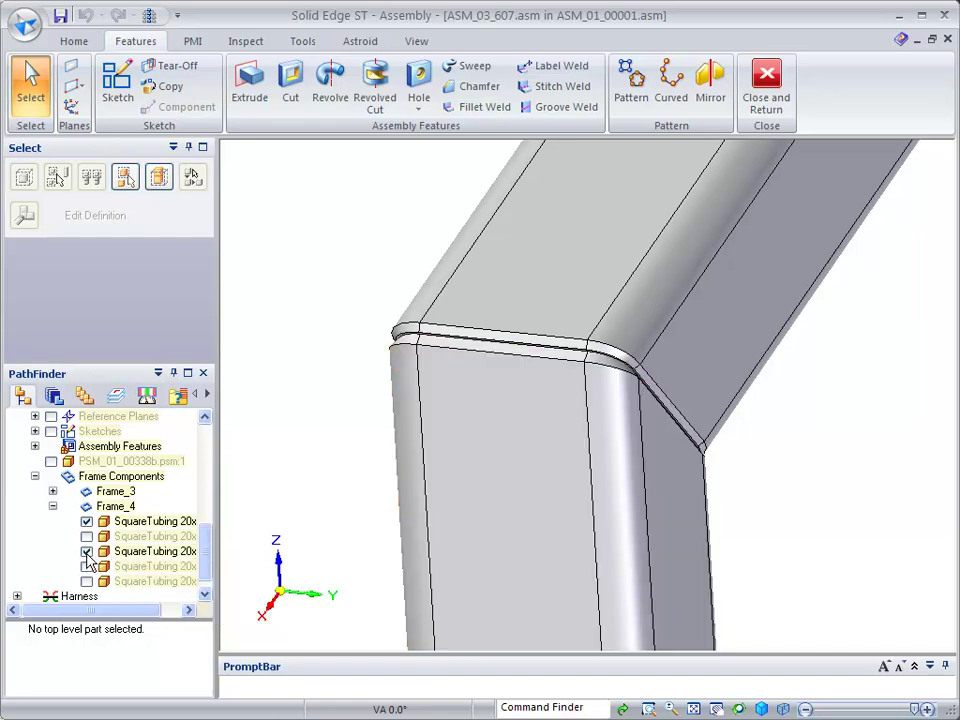
click(86, 553)
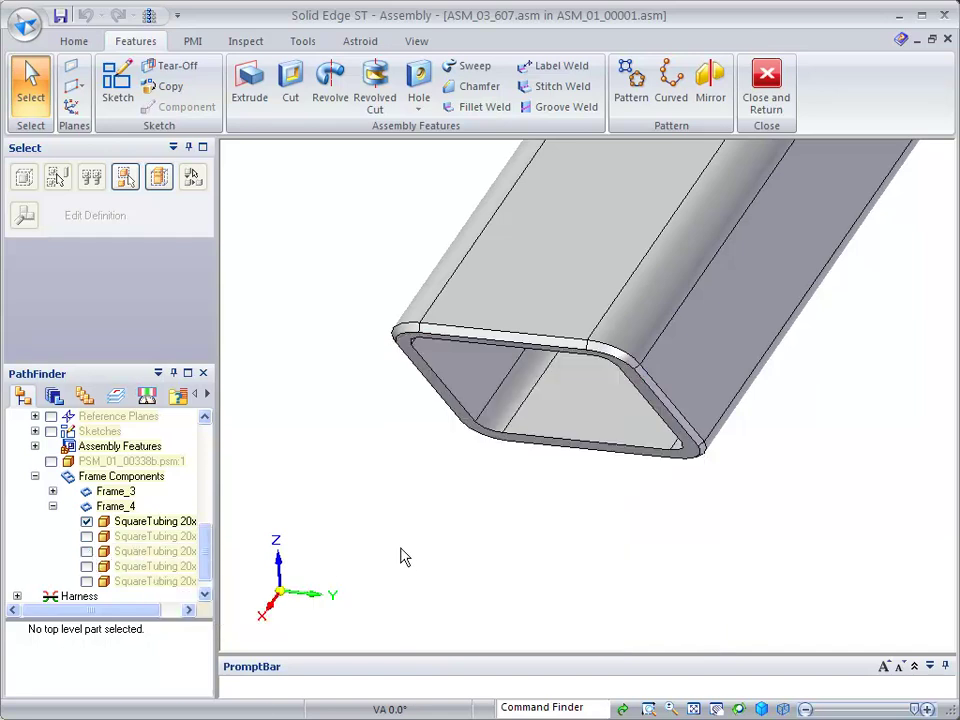
Step: Start a groove weld and define all chamfer faces around the mitred end of SquareTubing 20x20x1.6.par:4 as its base faces
click(566, 108)
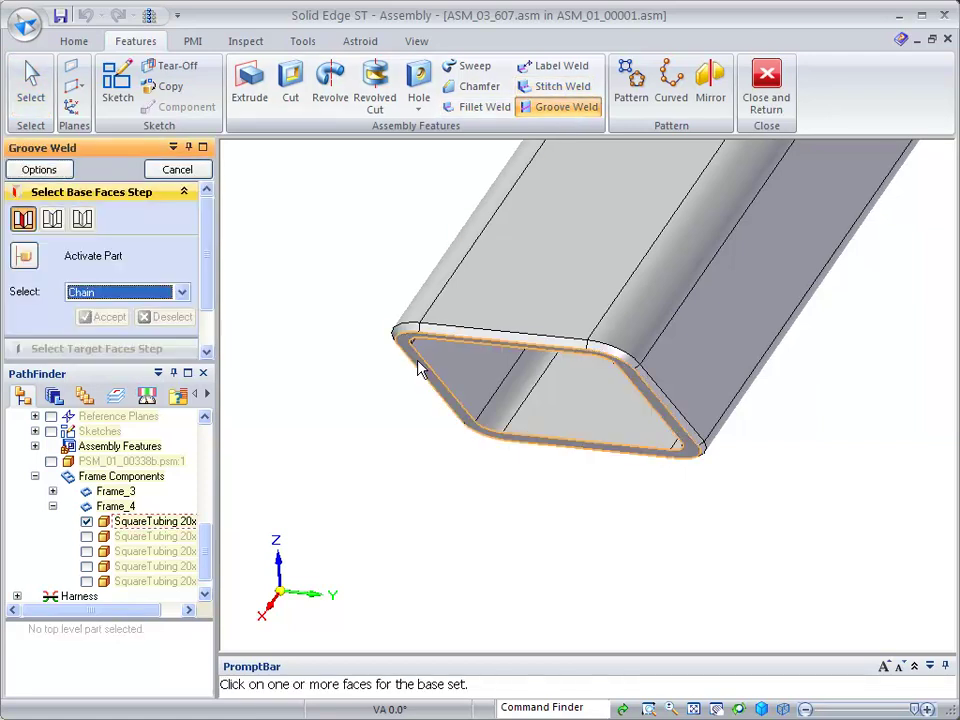
click(435, 335)
click(600, 358)
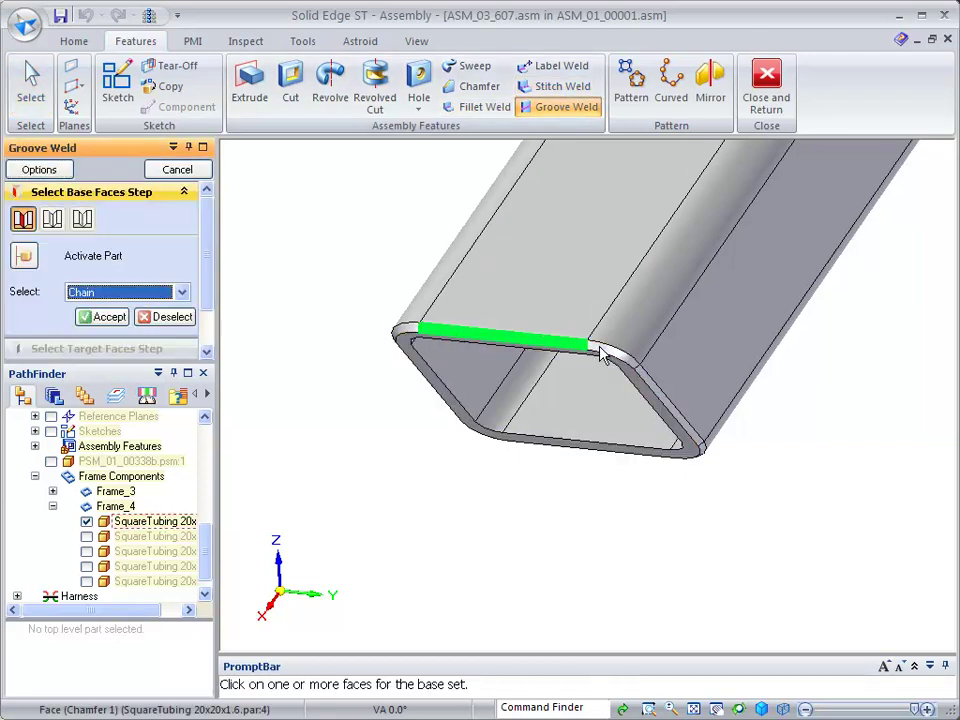
click(656, 408)
click(704, 458)
click(655, 467)
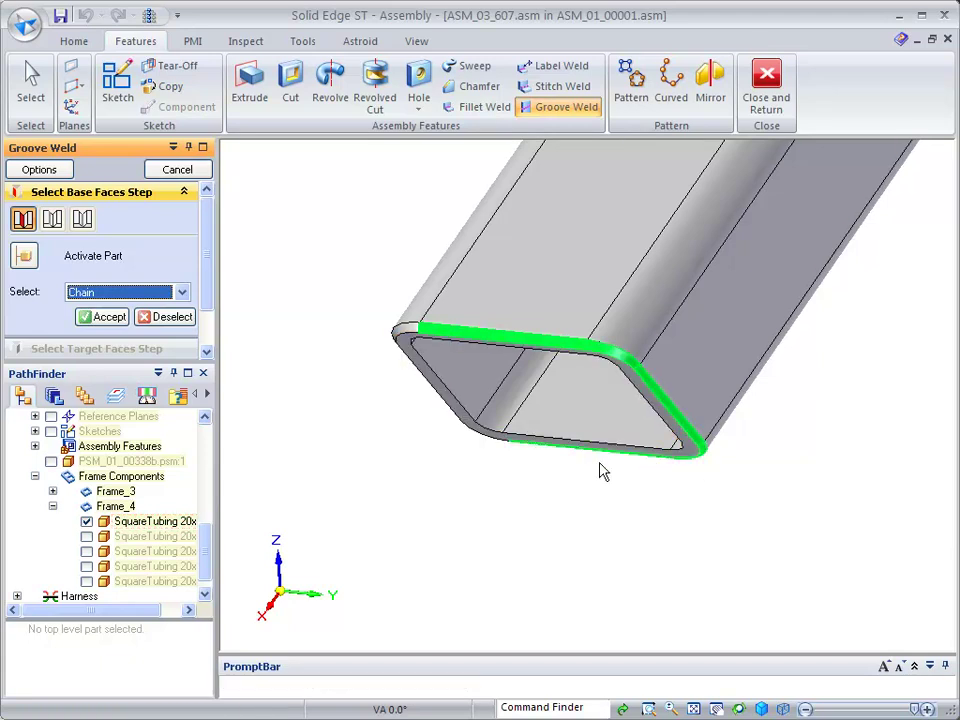
click(493, 446)
click(445, 409)
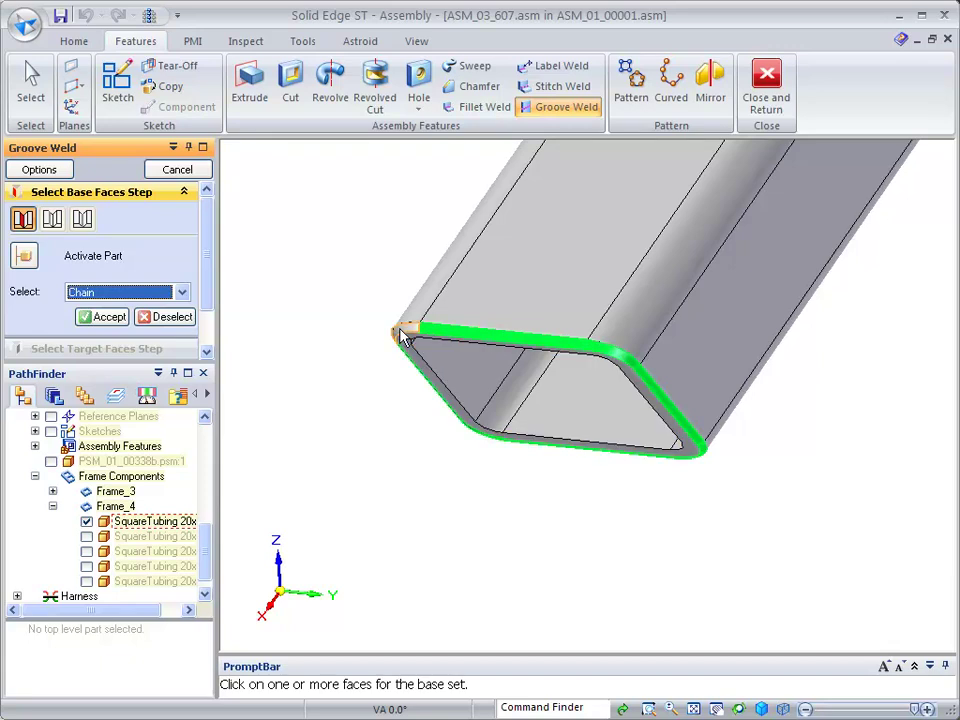
click(400, 337)
key(Return)
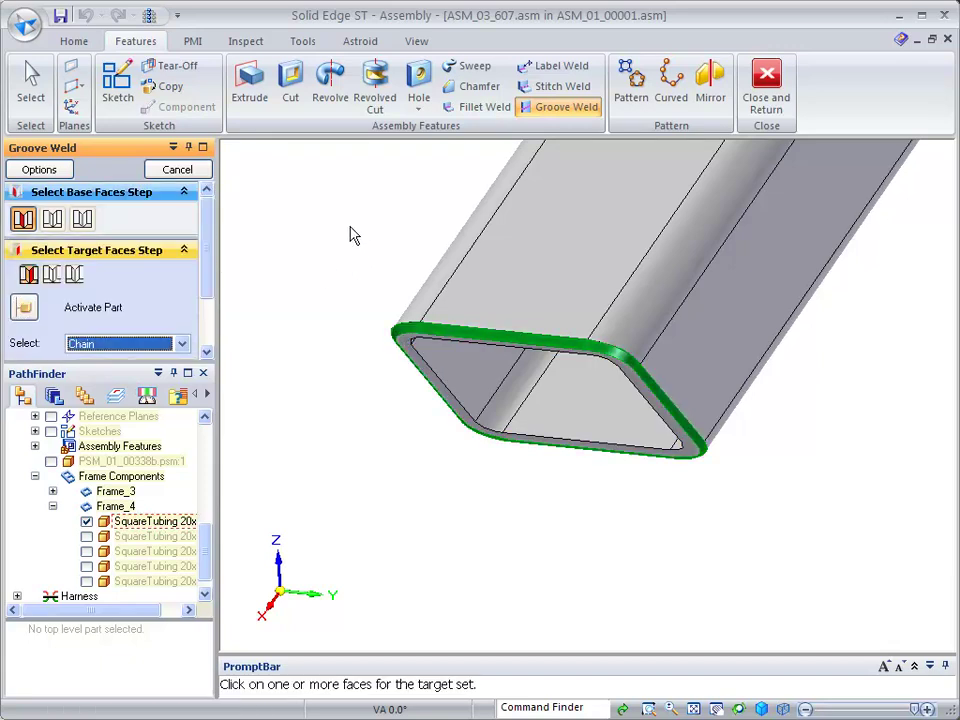
Step: Swap the visible tube to SquareTubing 20x20x1.6.par:5 and define all chamfer faces around its mitred end as the weld's target faces
click(87, 521)
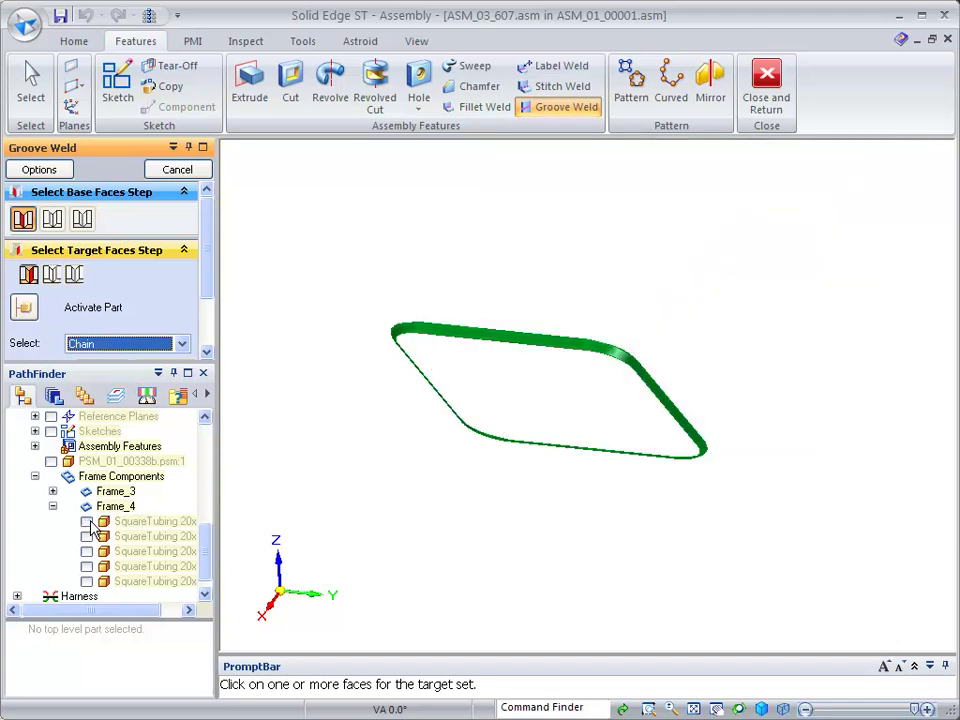
click(87, 551)
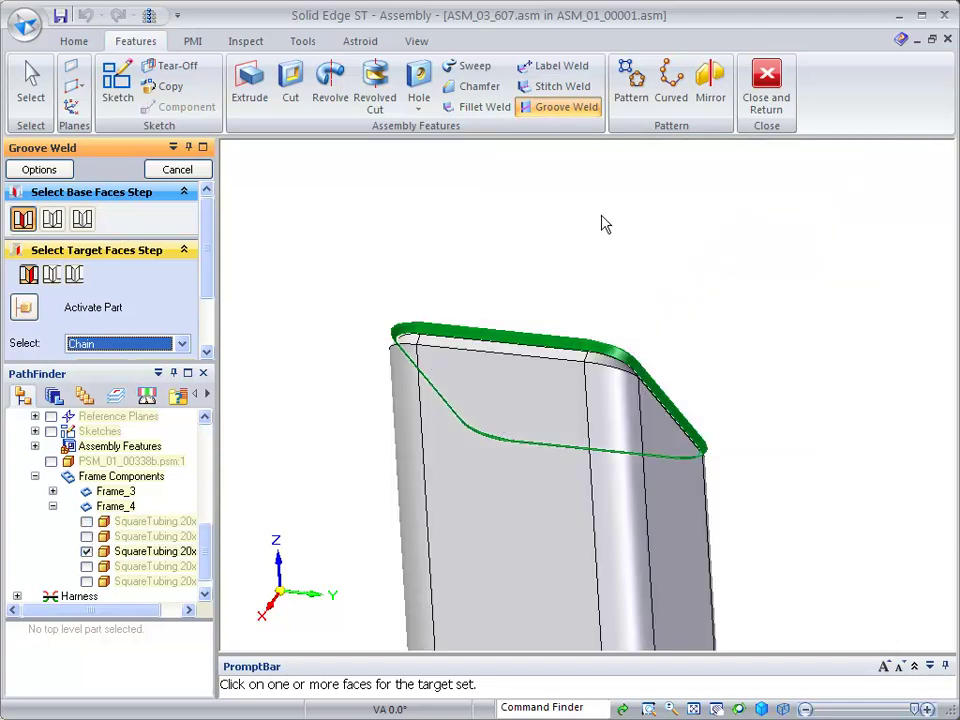
key(Down)
key(Down)
key(Down)
key(Down)
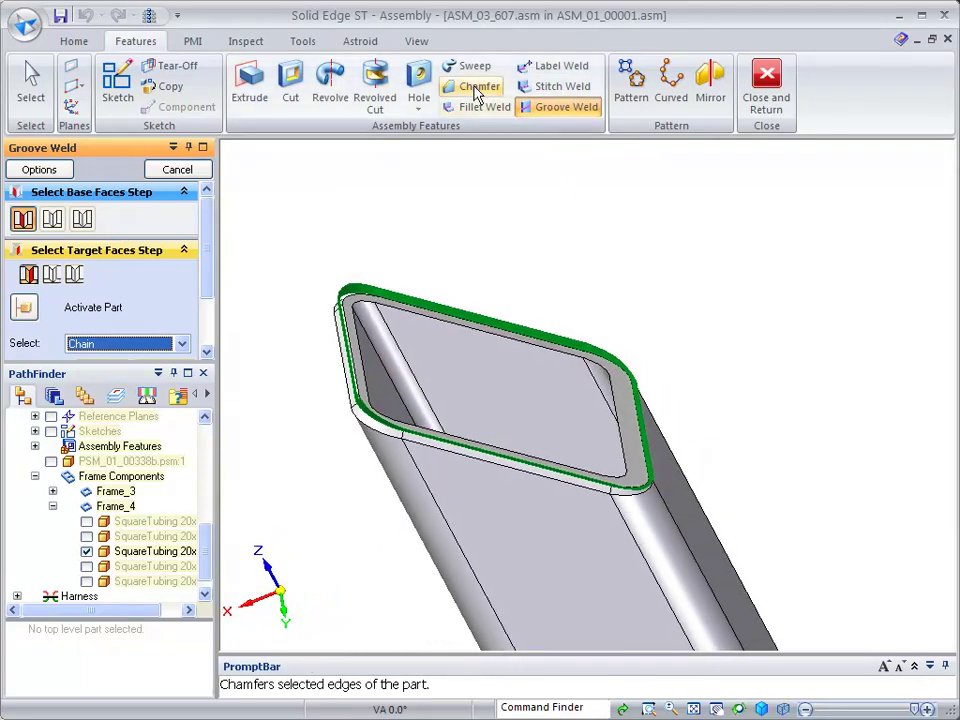
click(366, 420)
click(349, 383)
middle_drag(492, 202, 486, 350)
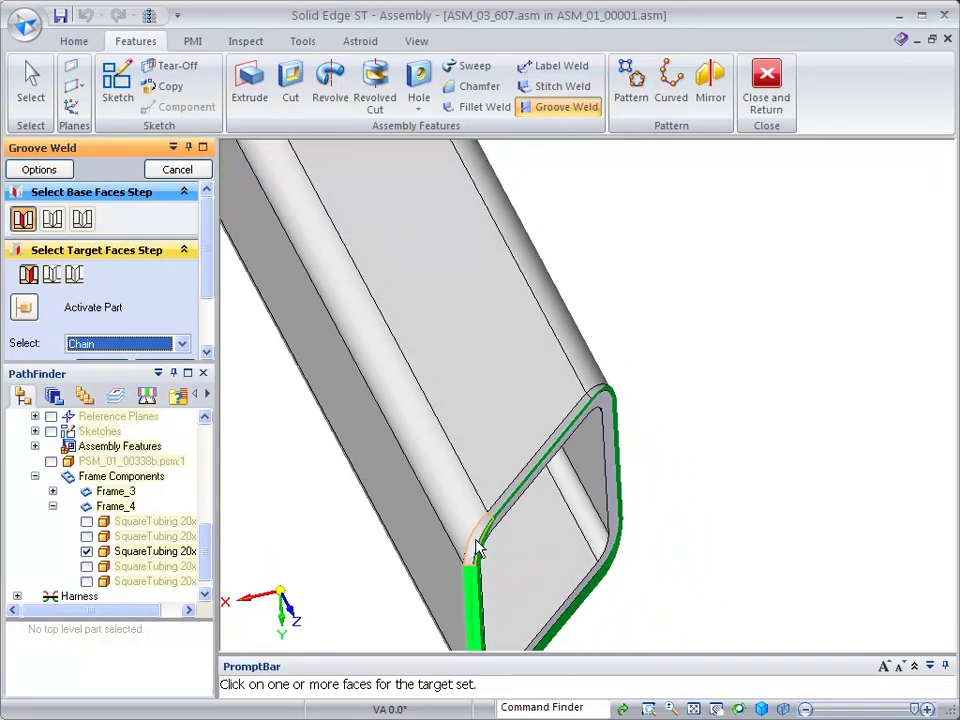
click(527, 482)
middle_drag(699, 379, 456, 393)
click(454, 402)
middle_drag(630, 376, 531, 460)
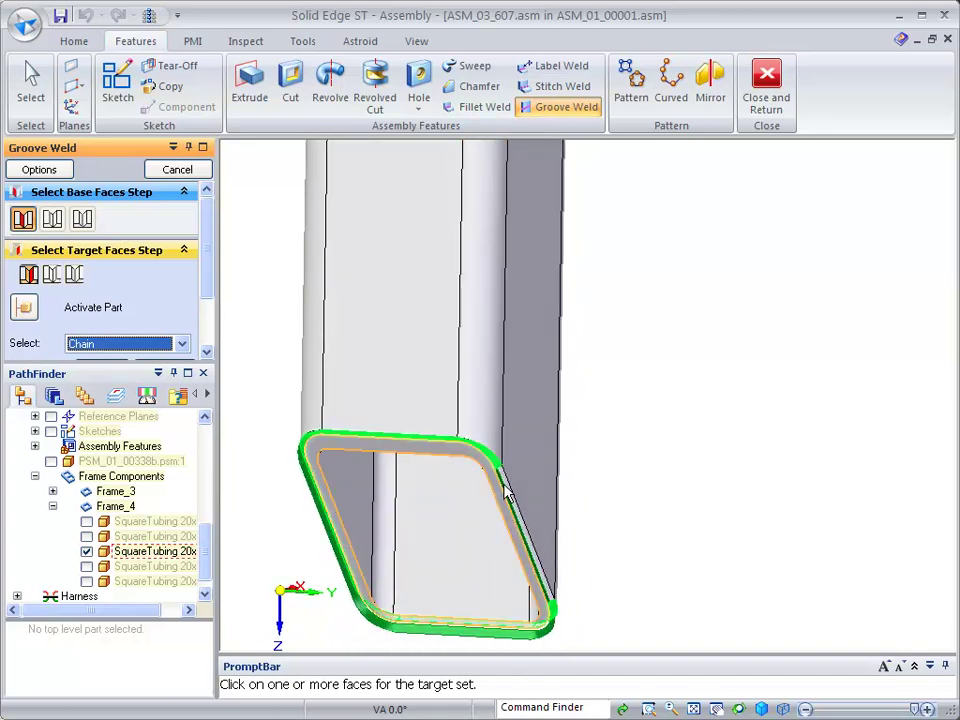
middle_drag(606, 466, 300, 230)
right_click(671, 405)
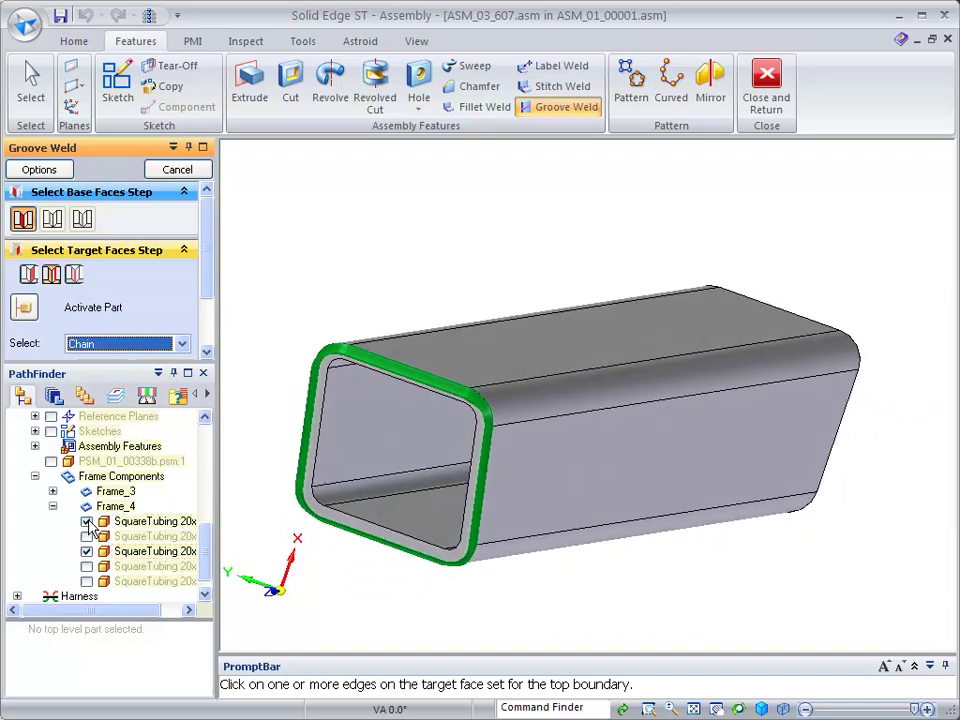
Step: Show SquareTubing 20x20x1.6.par:4 again and define the top and bottom boundary edge chains of the target faces on par:5
click(87, 521)
middle_drag(529, 187, 382, 205)
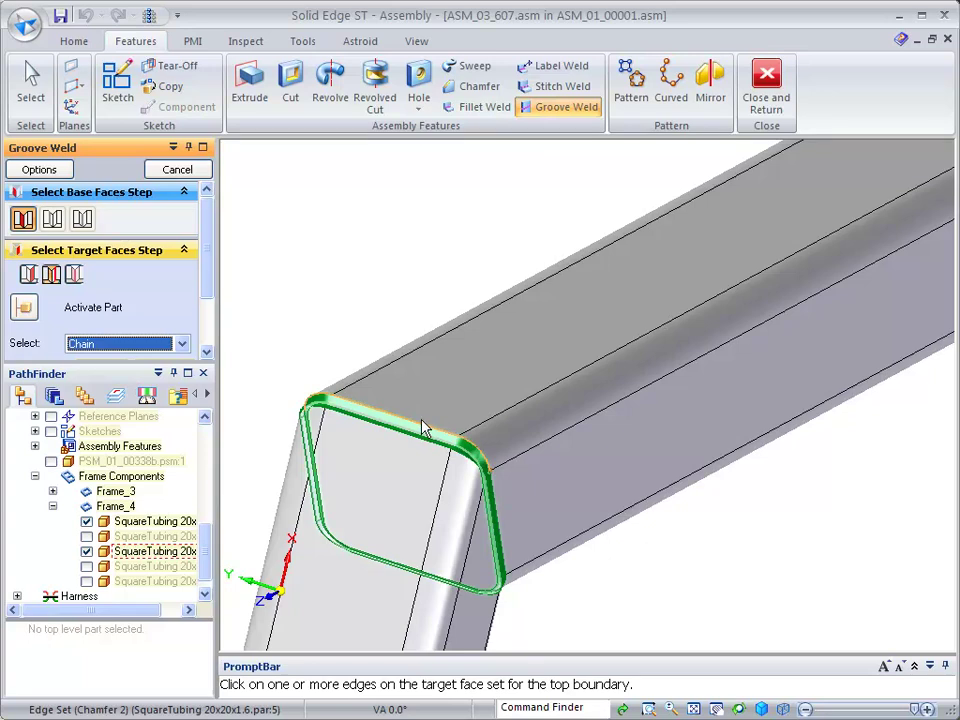
middle_drag(535, 332, 386, 371)
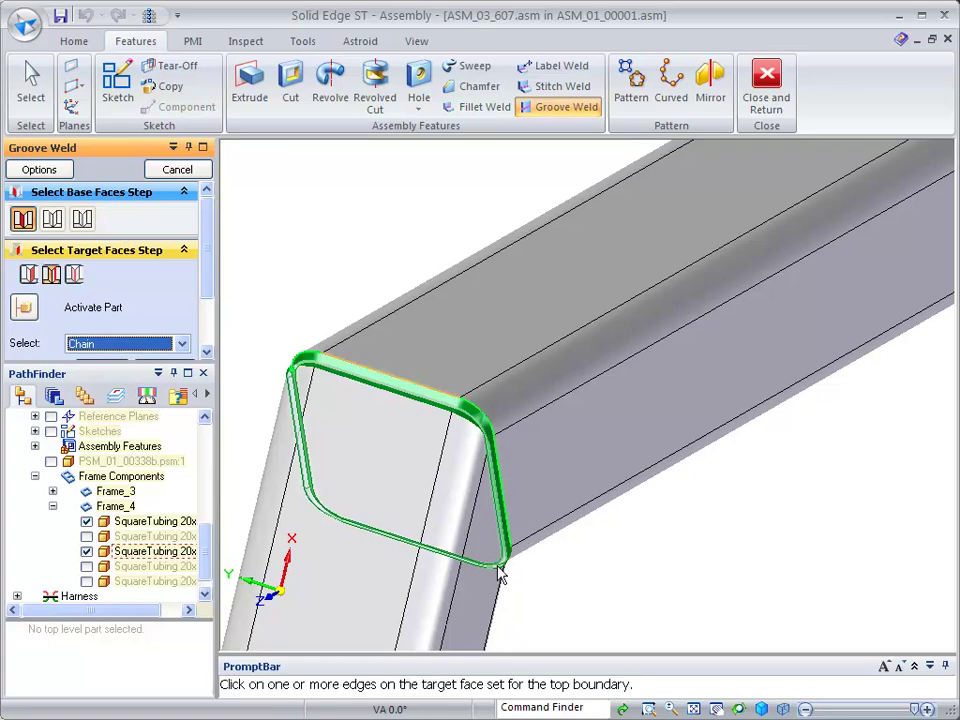
right_click(720, 538)
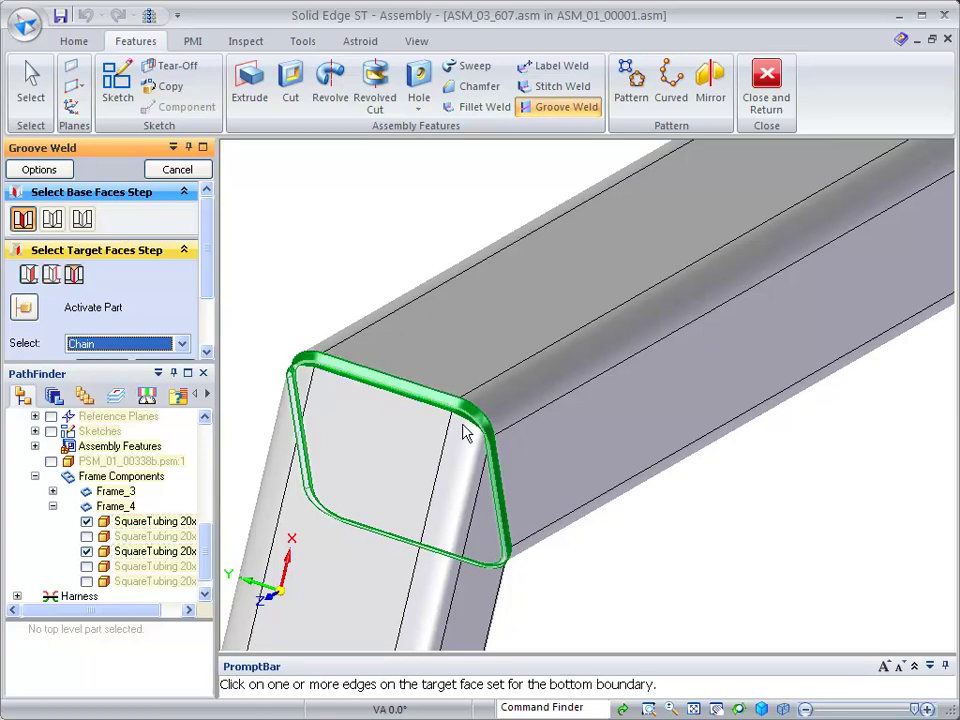
right_click(697, 561)
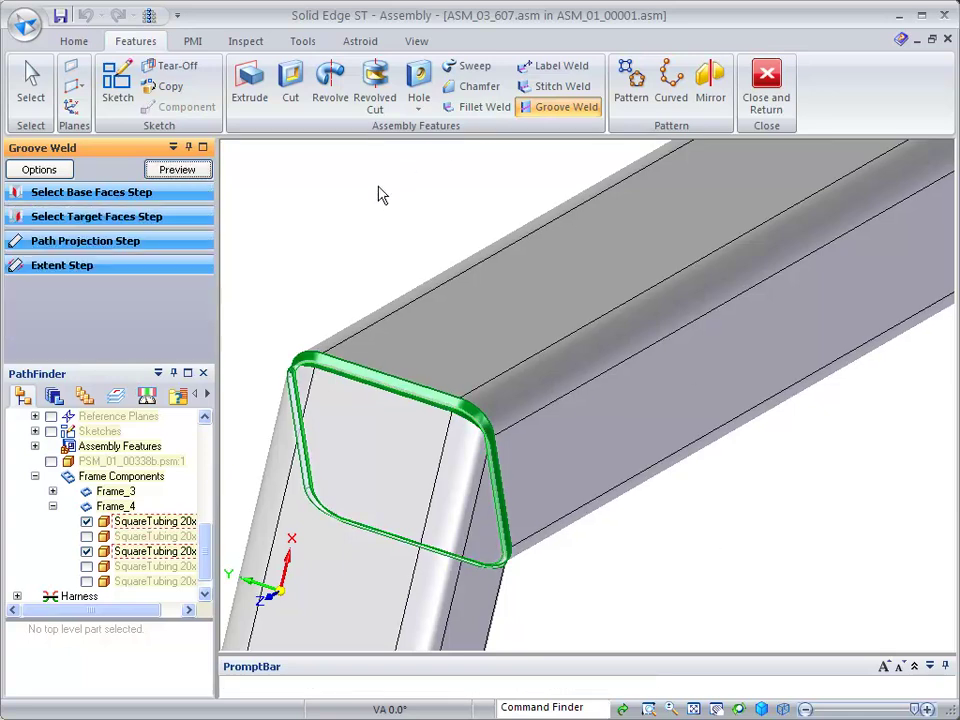
Step: Reopen the weld's base face definition and set the top and bottom boundary edge chains on the par:4 chamfer
click(91, 199)
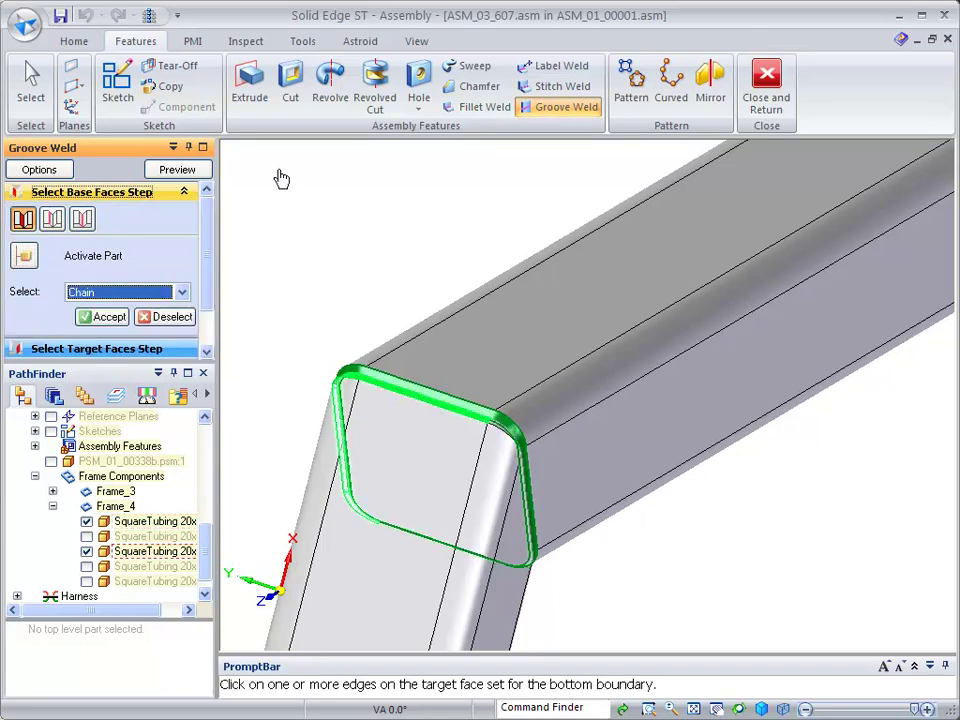
click(53, 219)
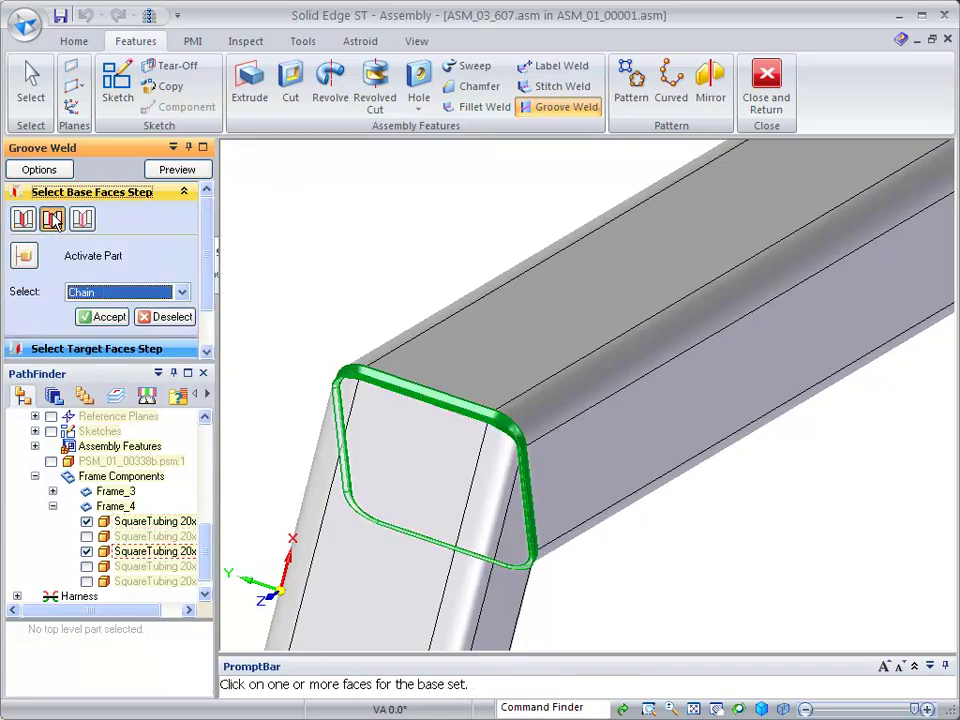
click(403, 405)
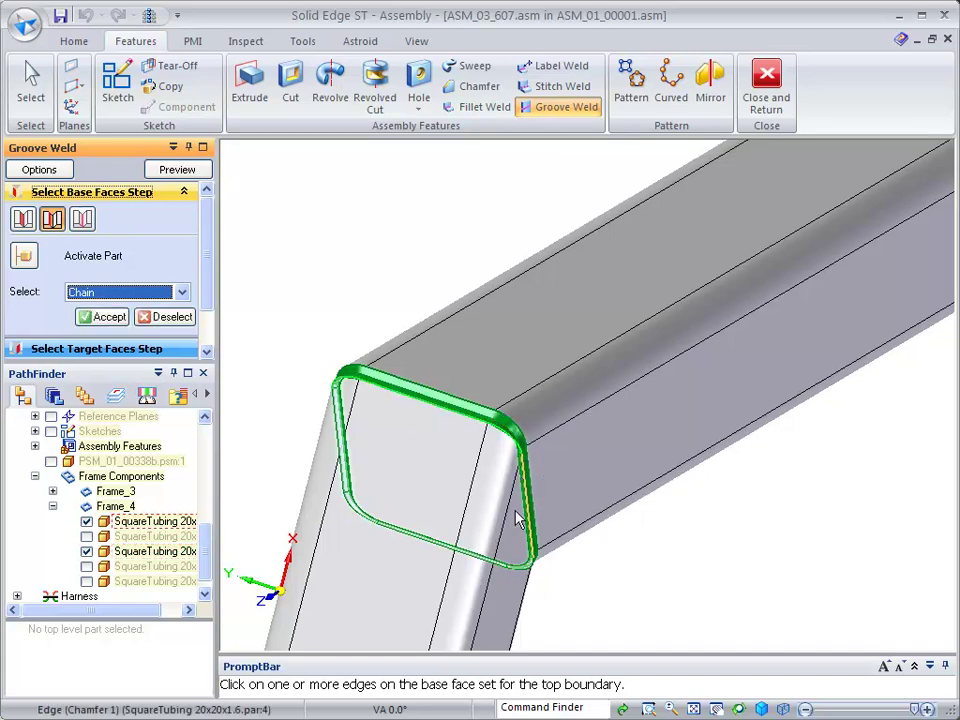
click(460, 585)
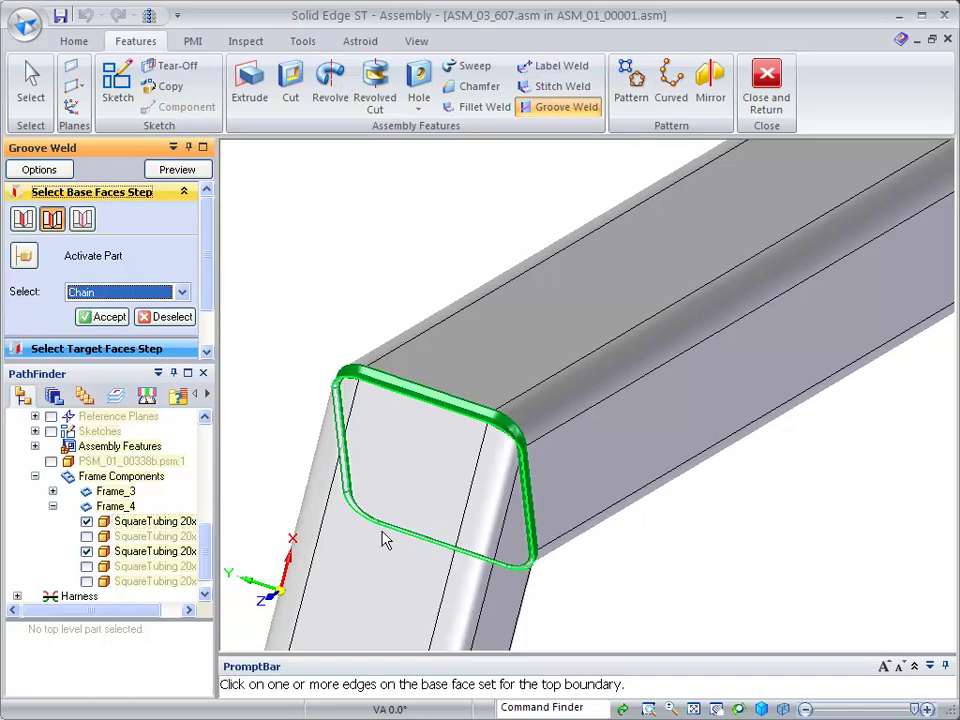
right_click(284, 276)
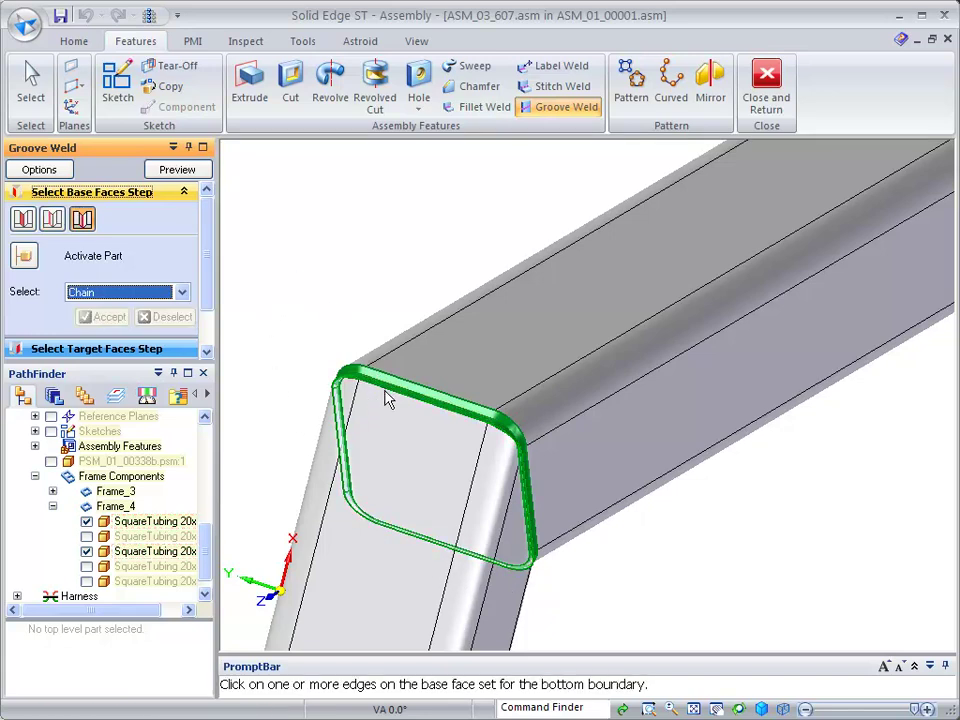
middle_drag(551, 223, 354, 407)
click(413, 466)
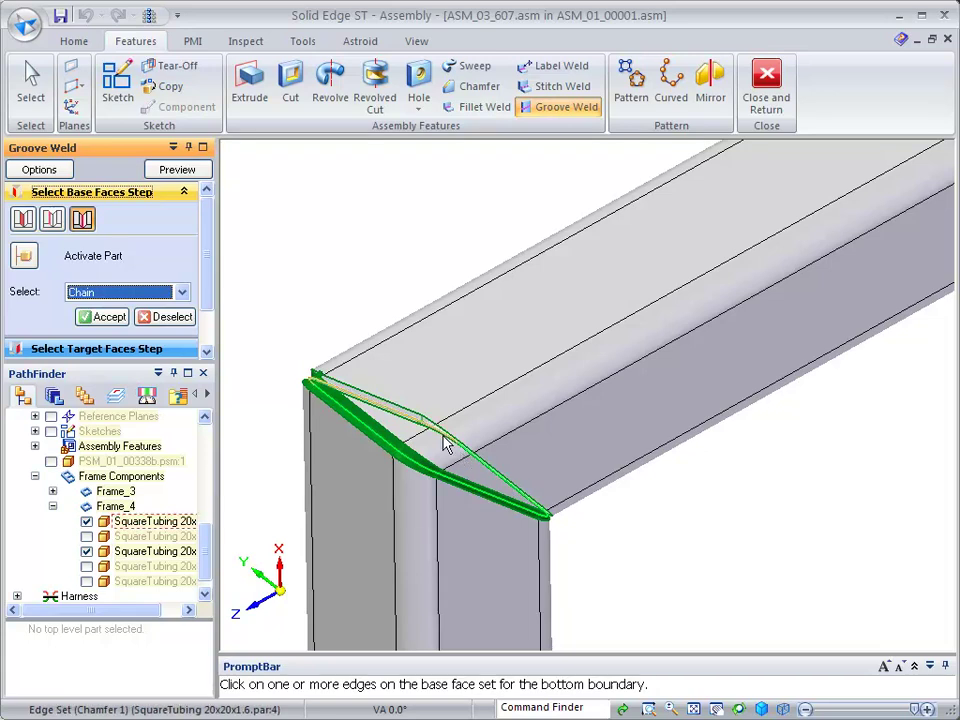
right_click(312, 218)
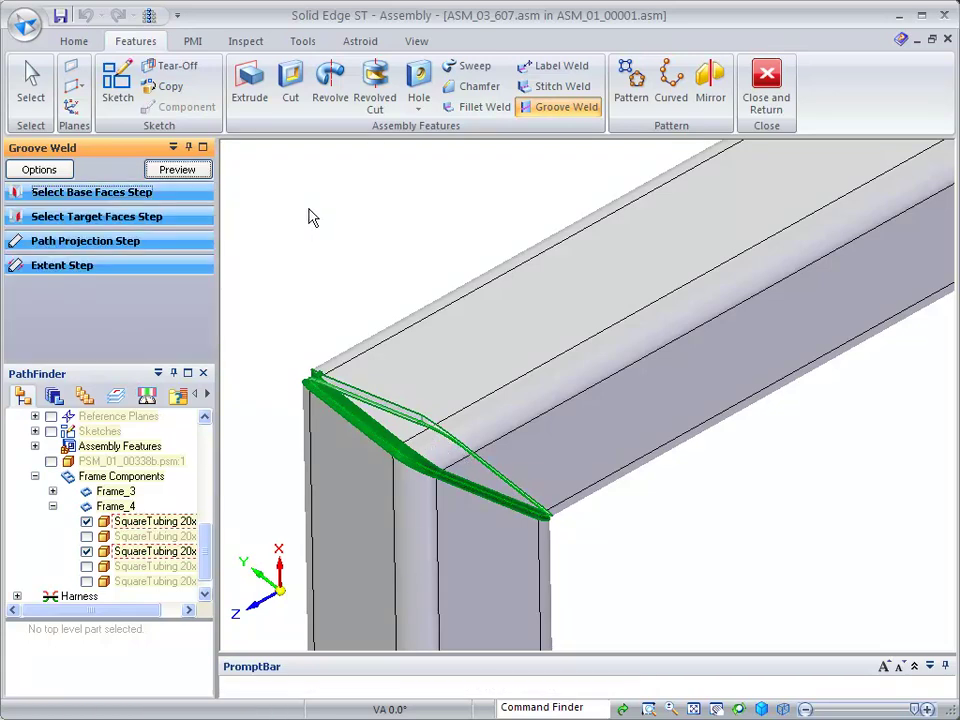
Step: Preview and finish the groove weld at the mitre joint of the two tubes, and leave the Groove Weld command
middle_drag(309, 209, 351, 193)
click(191, 175)
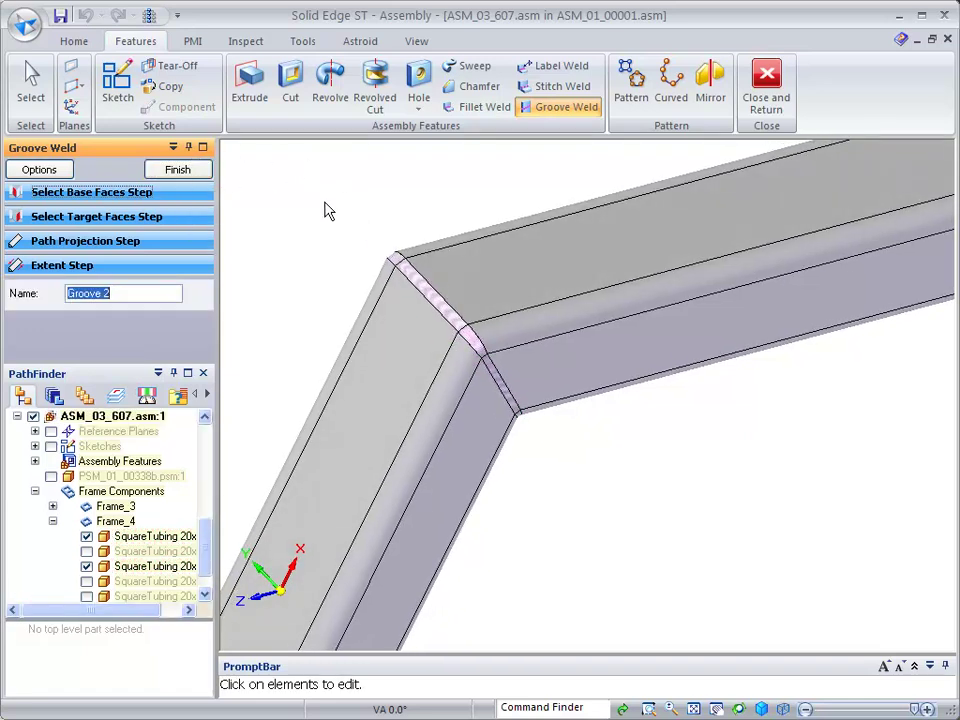
middle_drag(384, 193, 511, 298)
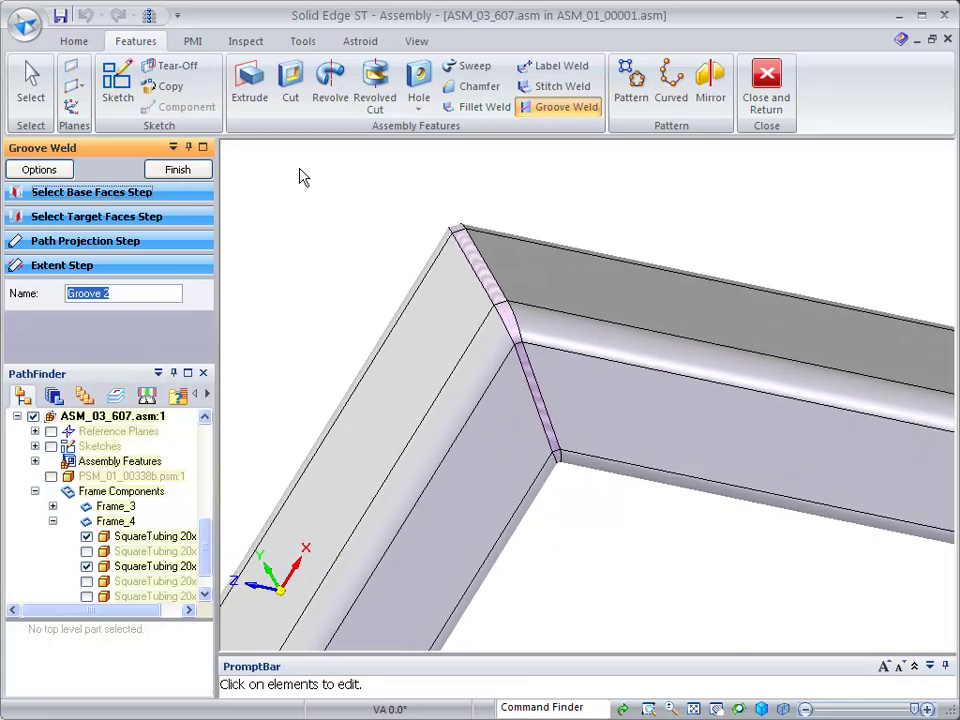
click(188, 170)
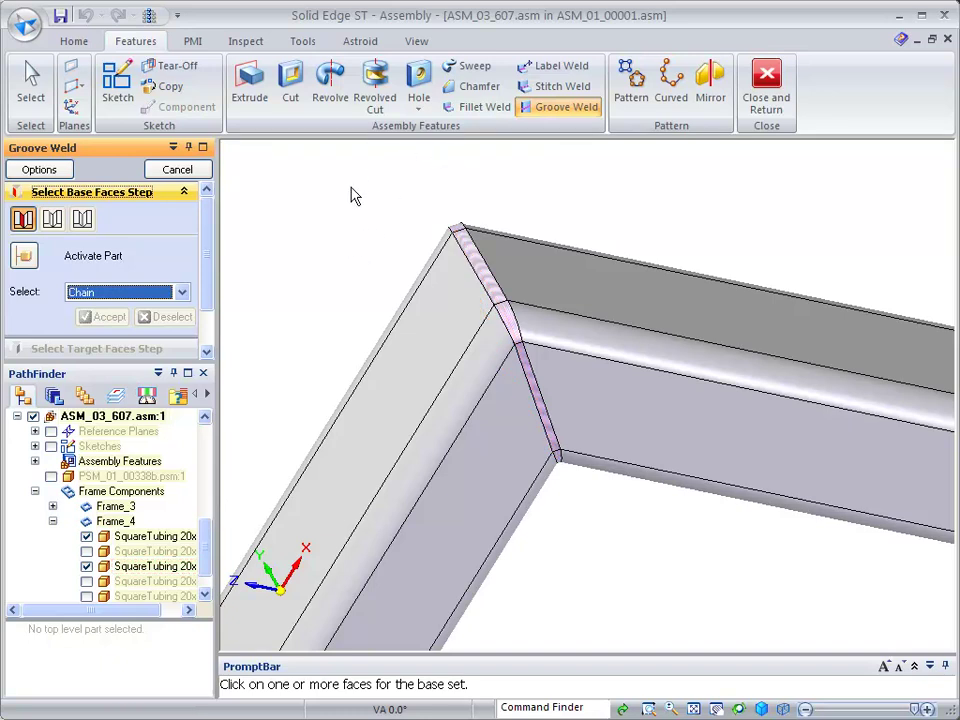
click(184, 192)
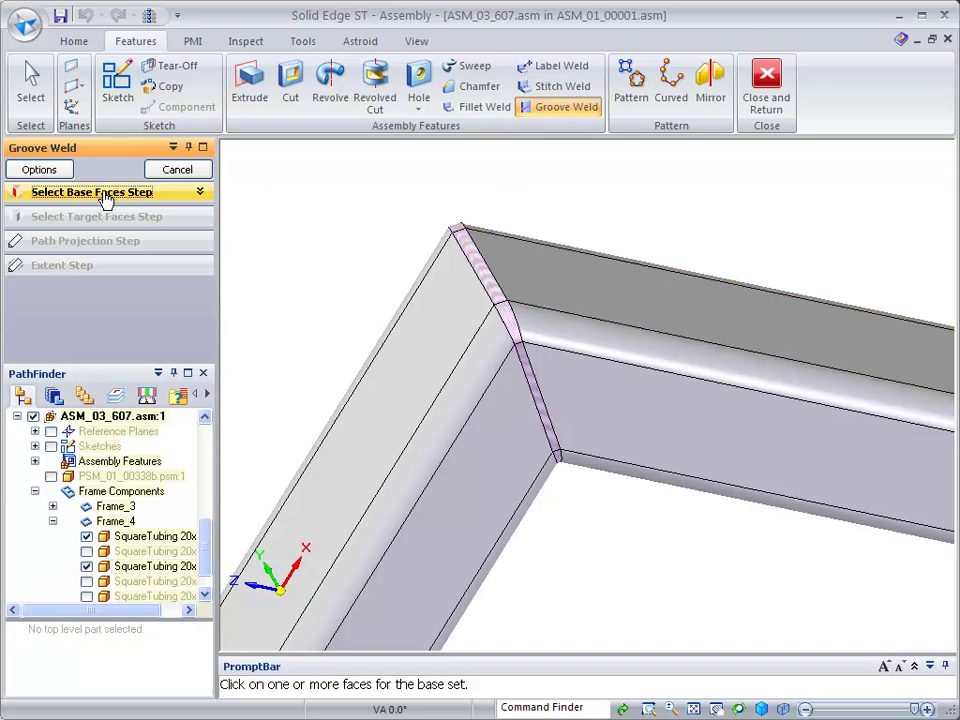
click(198, 194)
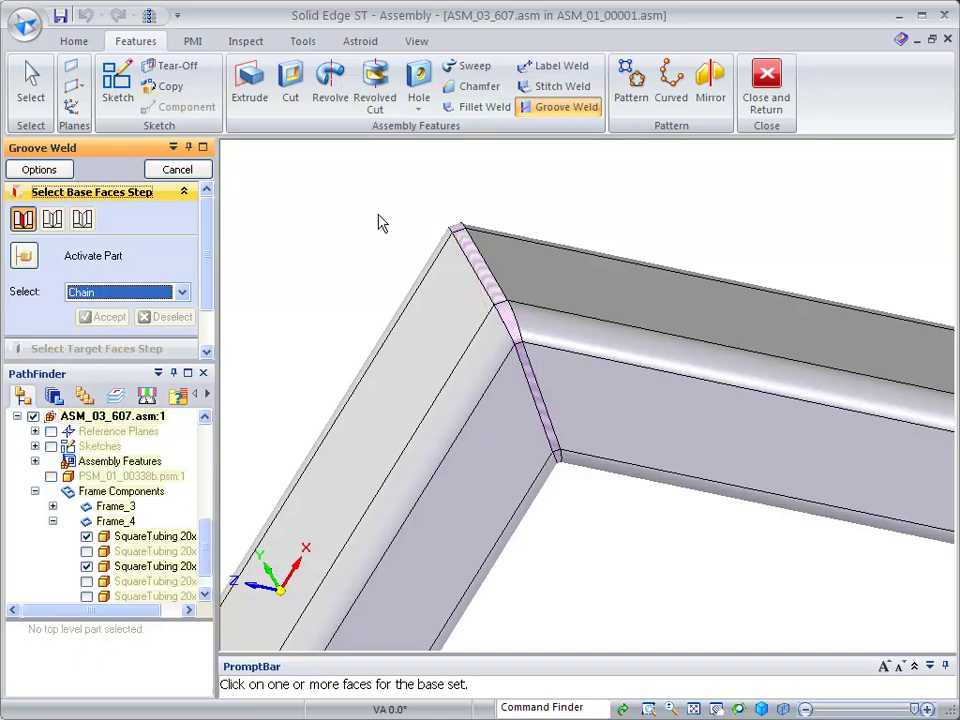
click(20, 90)
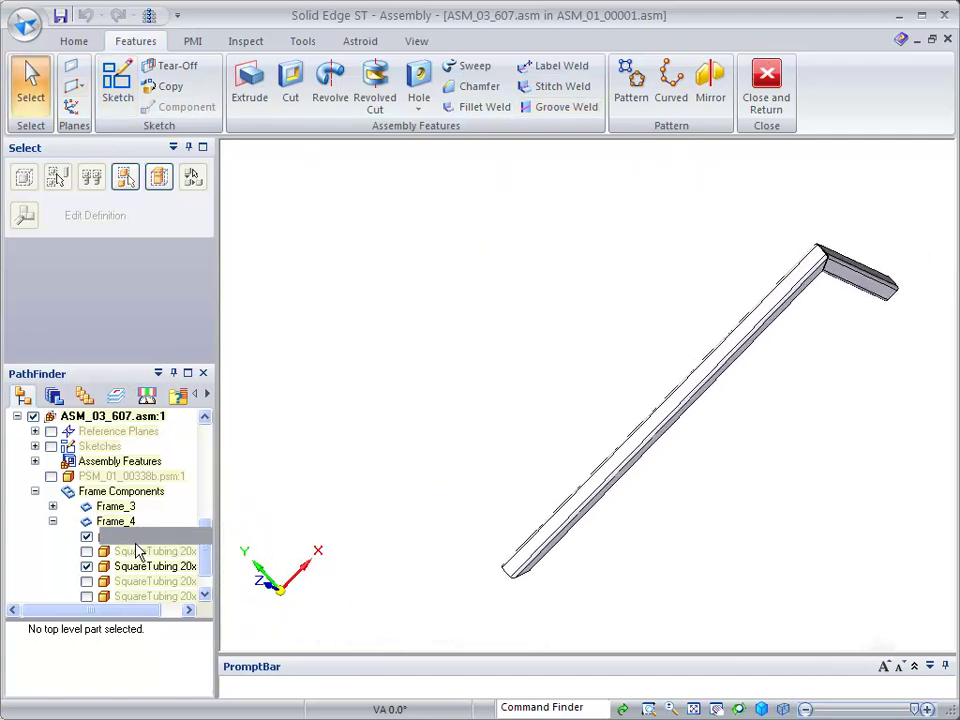
Step: Show the three hidden Frame_4 tubes and all remaining frame components
click(86, 551)
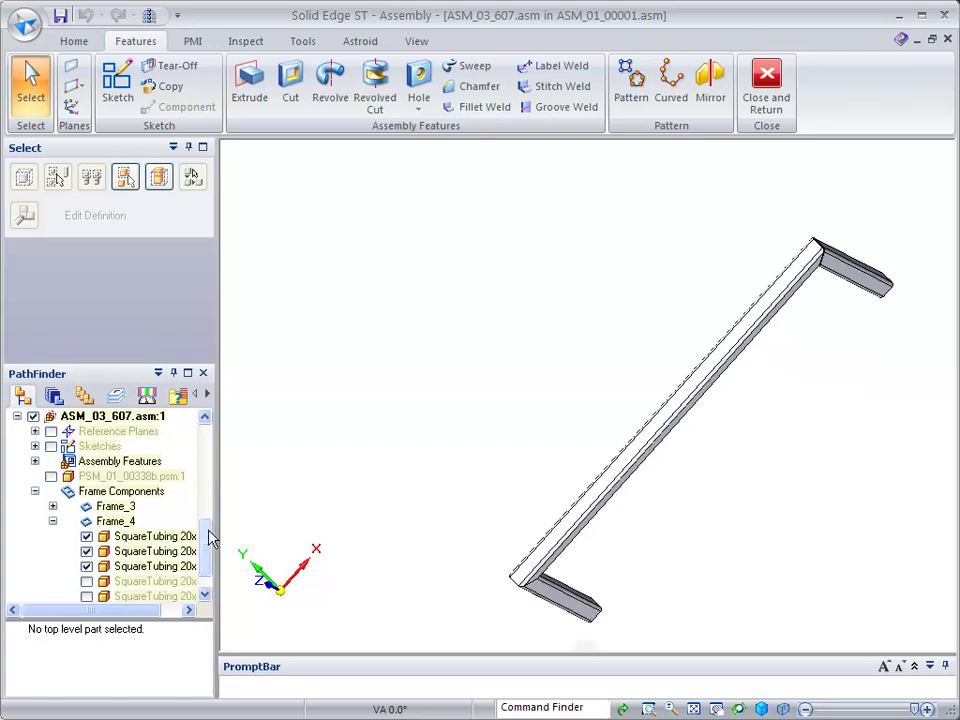
drag(210, 544, 208, 566)
click(86, 551)
click(87, 566)
click(110, 462)
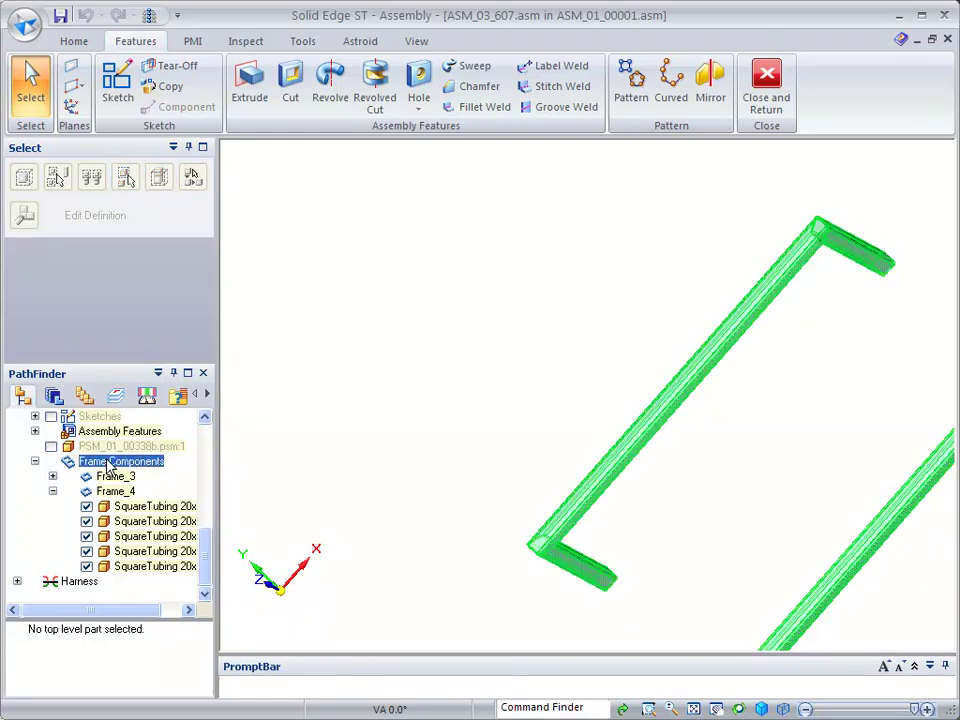
right_click(108, 464)
click(182, 495)
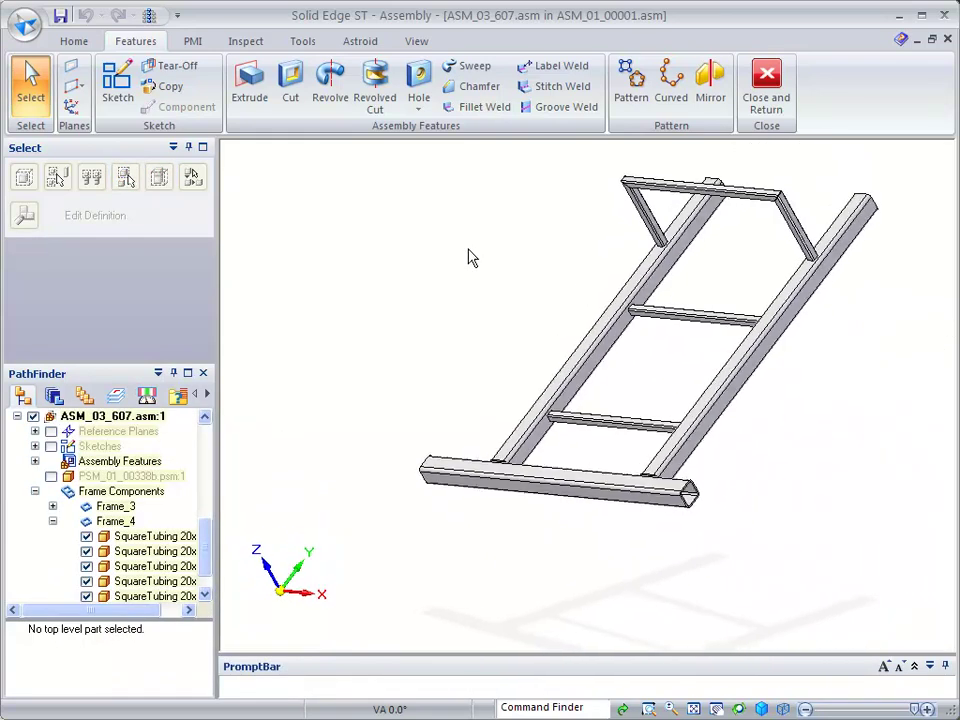
Step: Show PSM_01_00338b.psm:1 in the frame assembly, and close the in-place edit to return to ASM_01_00001.asm
click(35, 492)
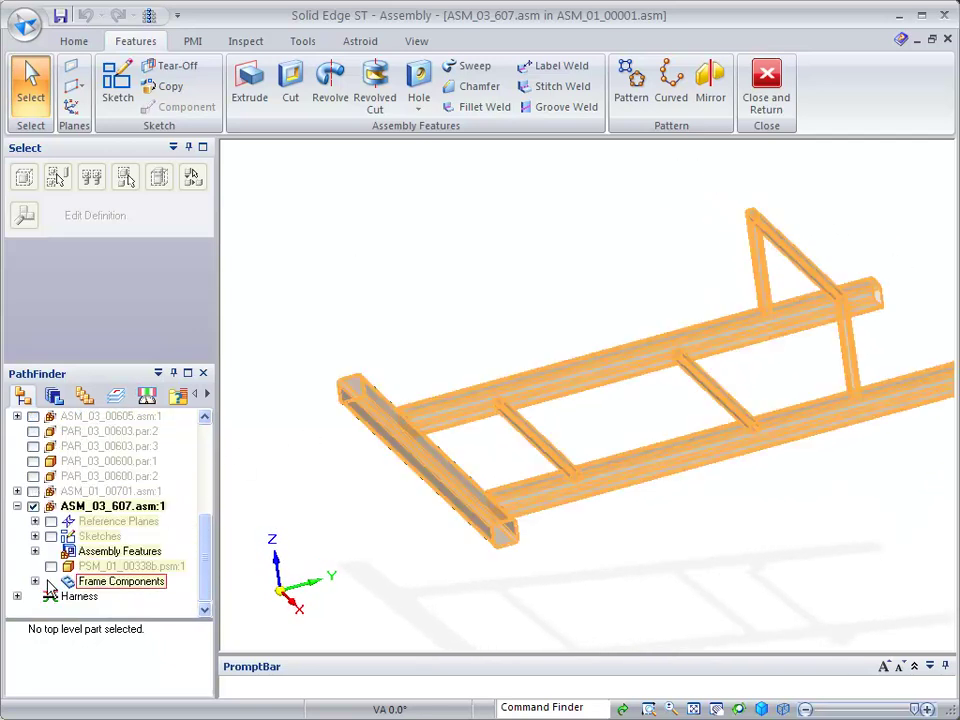
click(51, 566)
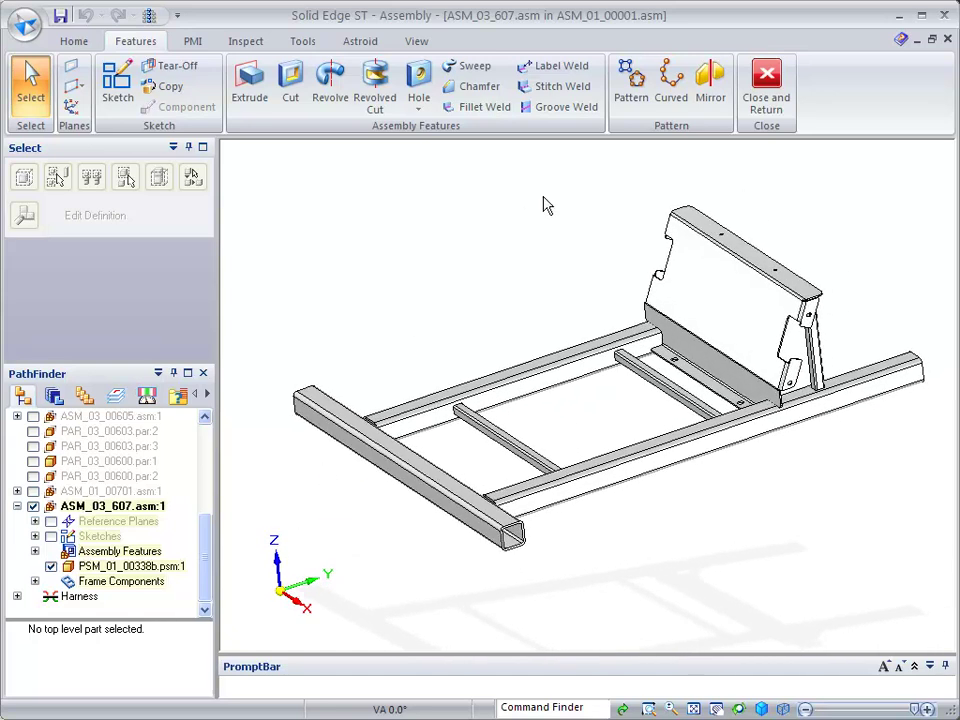
click(763, 76)
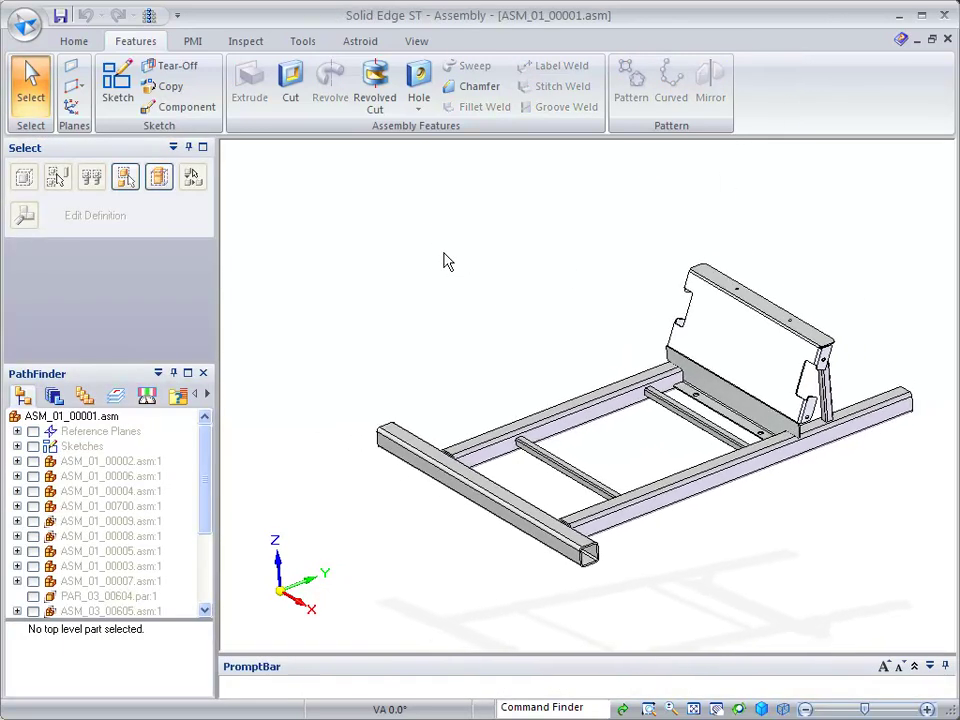
click(75, 41)
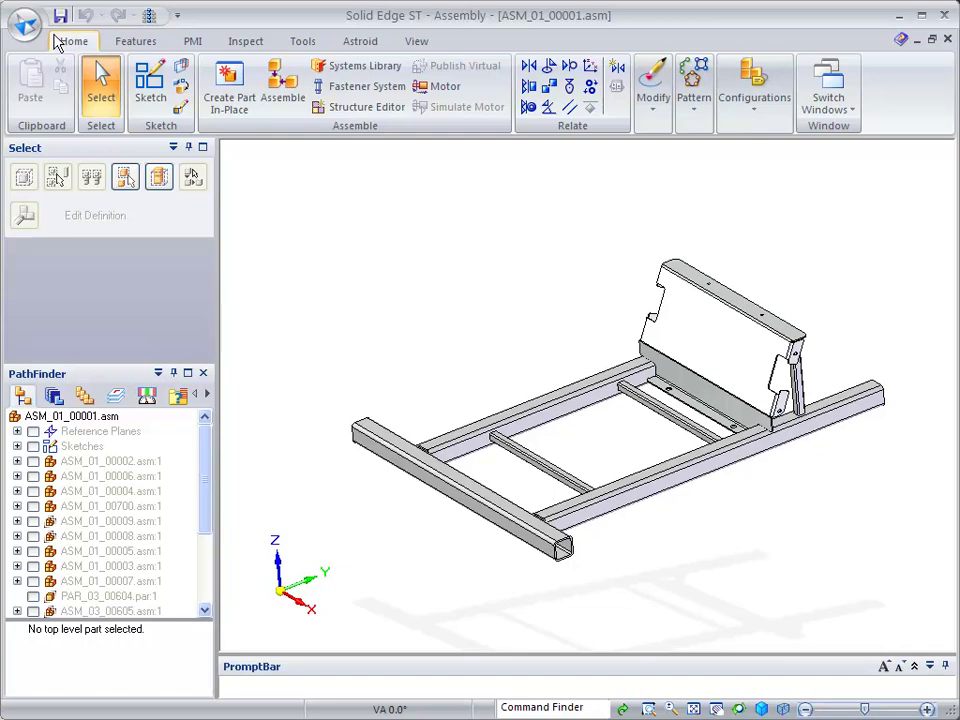